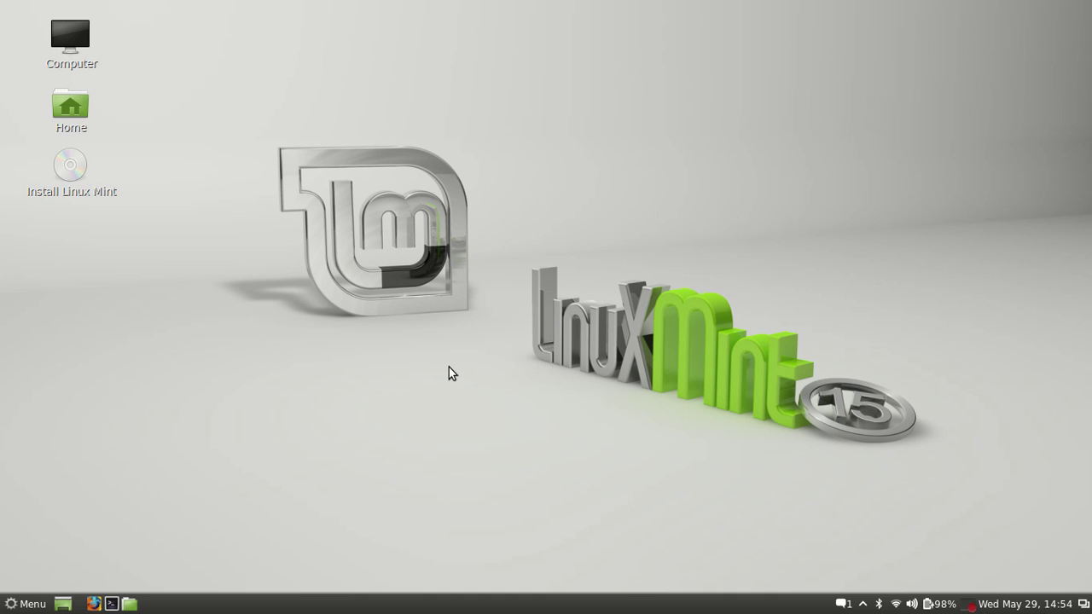
# Step: Sweep selection boxes across the empty desktop
pyautogui.moveTo(217, 109); pyautogui.dragTo(936, 542)
pyautogui.moveTo(297, 111); pyautogui.dragTo(923, 510)
pyautogui.moveTo(254, 99); pyautogui.dragTo(937, 510)
pyautogui.moveTo(221, 60); pyautogui.dragTo(519, 375)
# Step: Browse the Menu's application categories, then search for 'sys' to list System Settings
pyautogui.press('super')
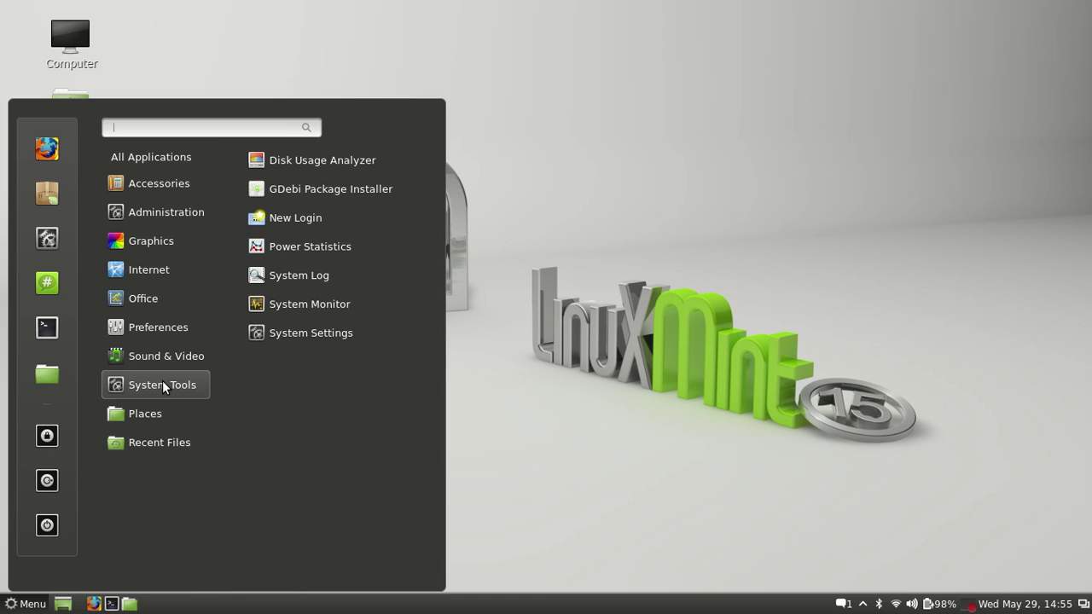
pyautogui.moveTo(161, 369)
pyautogui.moveTo(161, 389)
pyautogui.moveTo(157, 323)
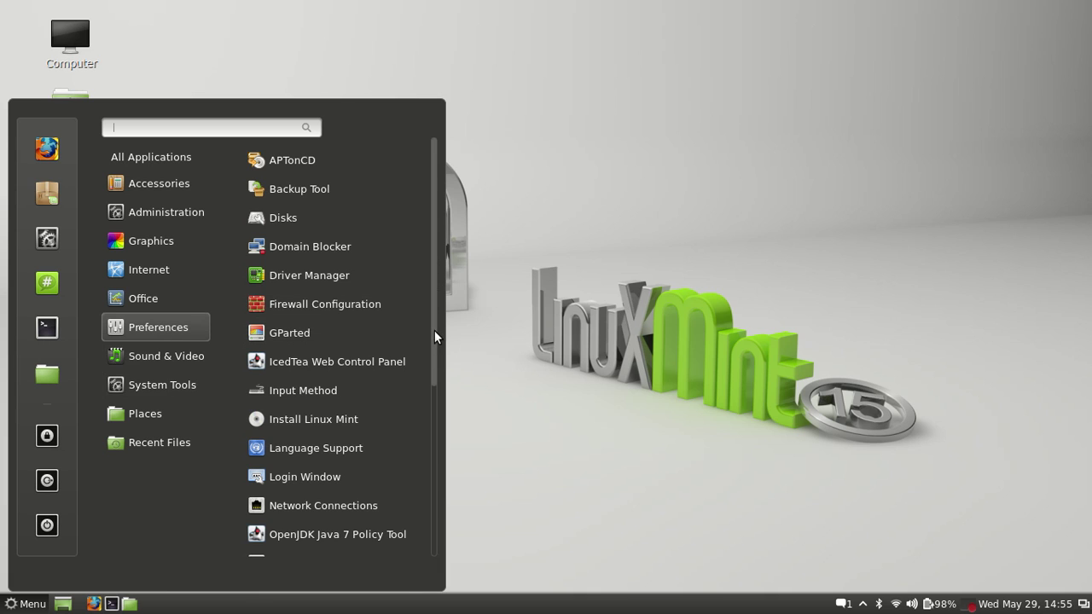
pyautogui.moveTo(434, 329); pyautogui.dragTo(424, 295)
pyautogui.moveTo(168, 166)
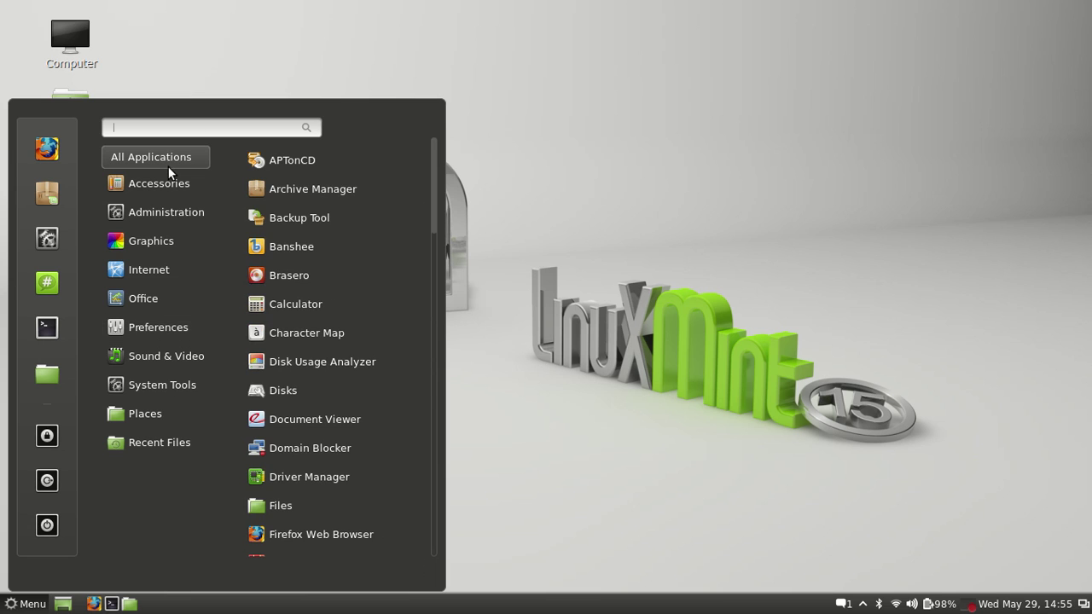
pyautogui.moveTo(155, 203)
pyautogui.write('sys')
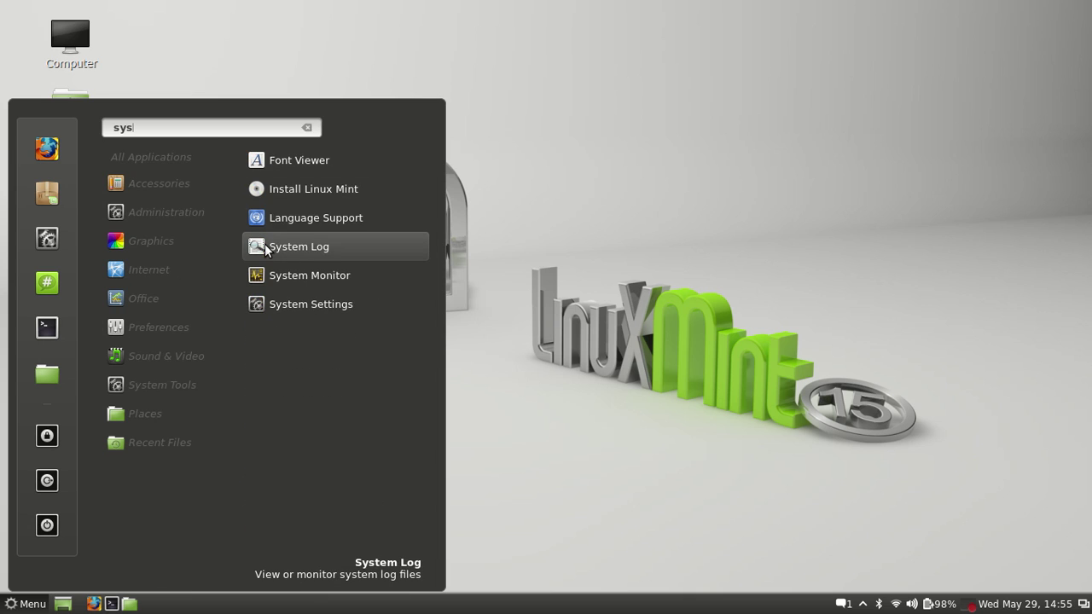
# Step: Launch System Settings, shift its window up-left, and open the Desklets module
pyautogui.click(286, 307)
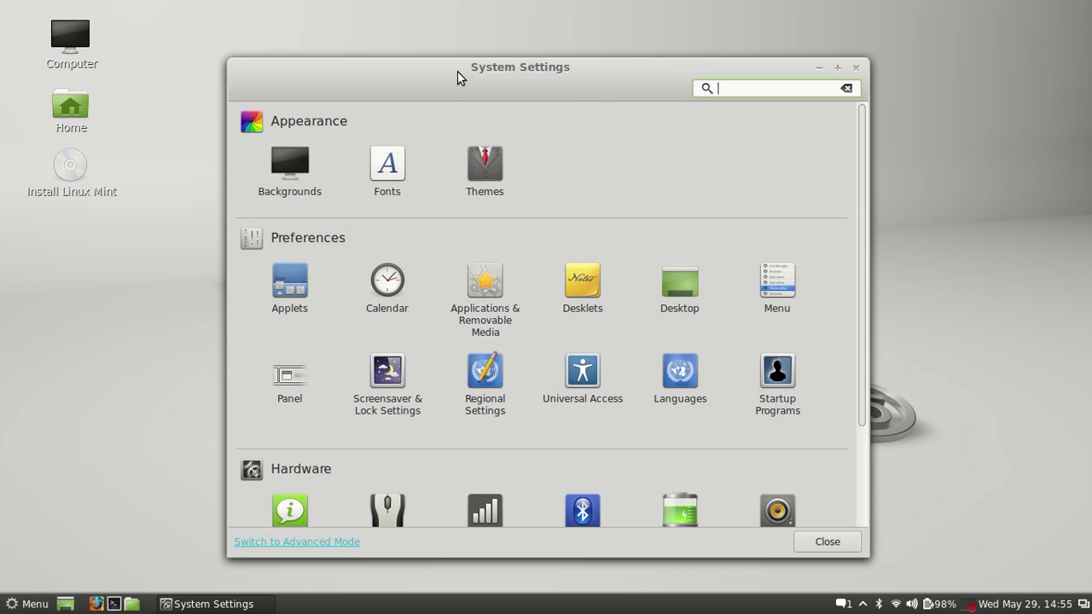
pyautogui.moveTo(490, 68); pyautogui.dragTo(457, 46)
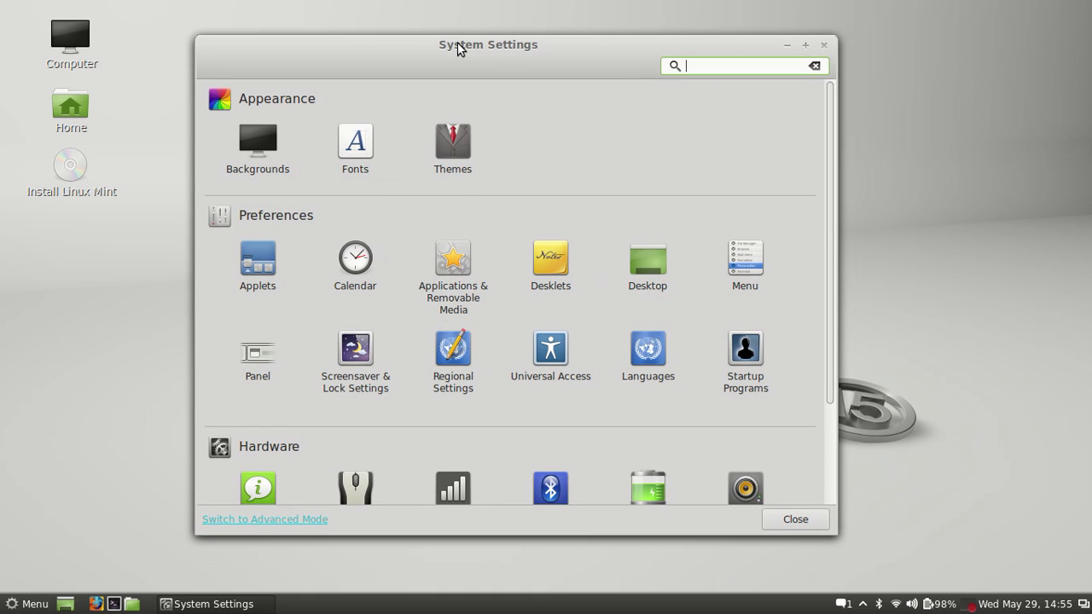
pyautogui.click(552, 260)
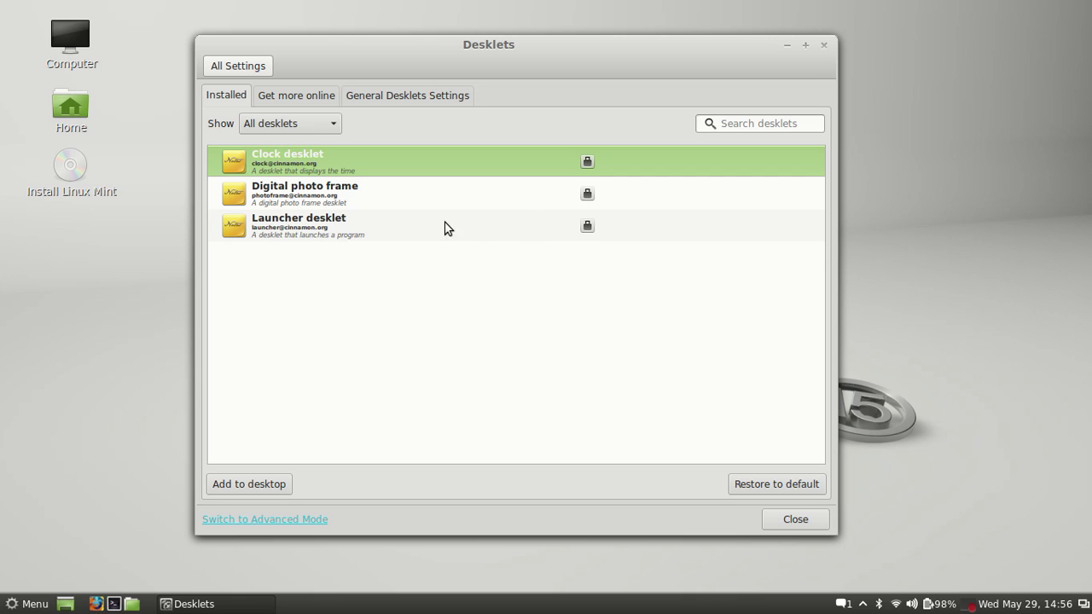
# Step: Add the Launcher desklet, move it to the top right, and test it by opening System Settings
pyautogui.click(275, 226)
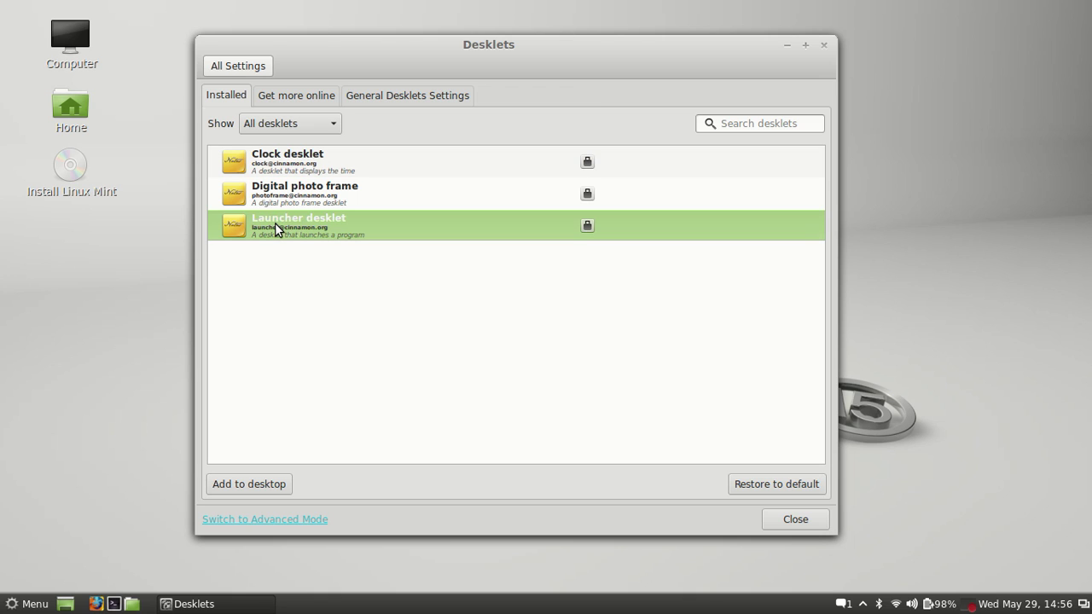
pyautogui.click(242, 488)
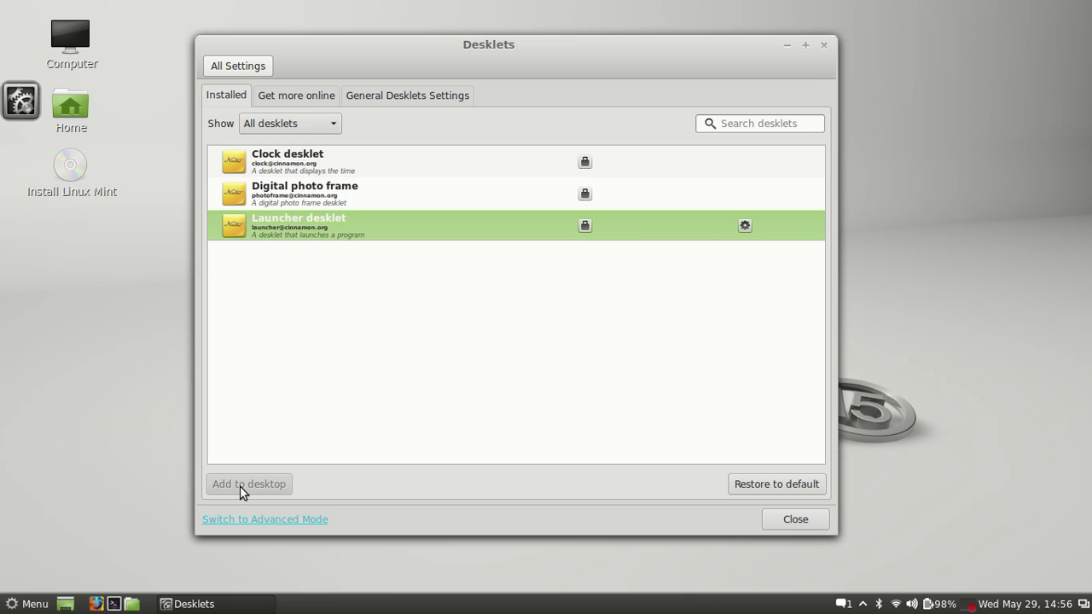
pyautogui.moveTo(1, 1)
pyautogui.click(82, 292)
pyautogui.moveTo(17, 109); pyautogui.dragTo(920, 88)
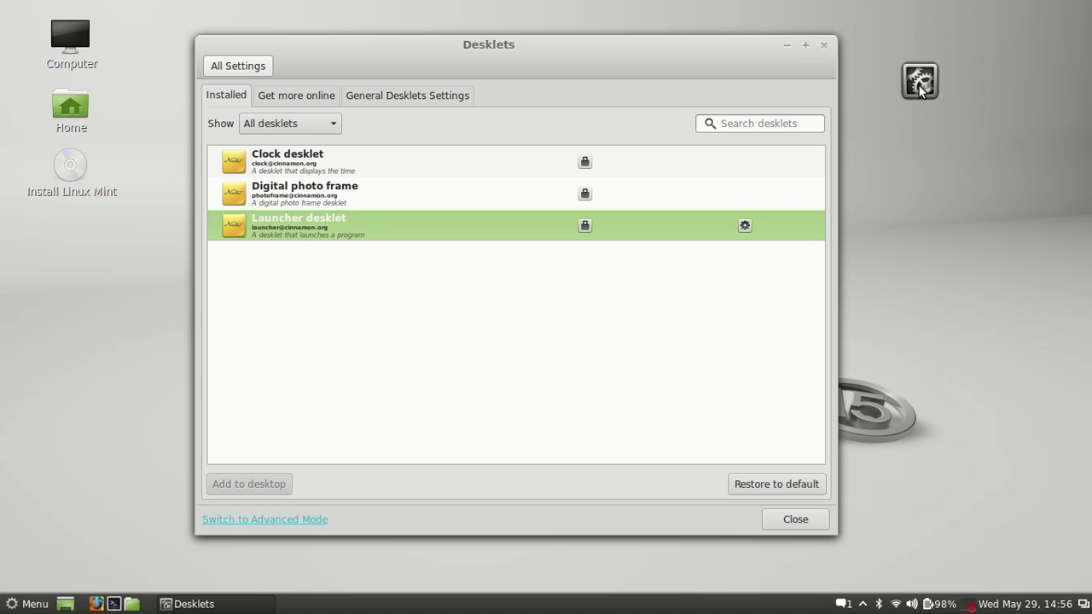
pyautogui.click(920, 82)
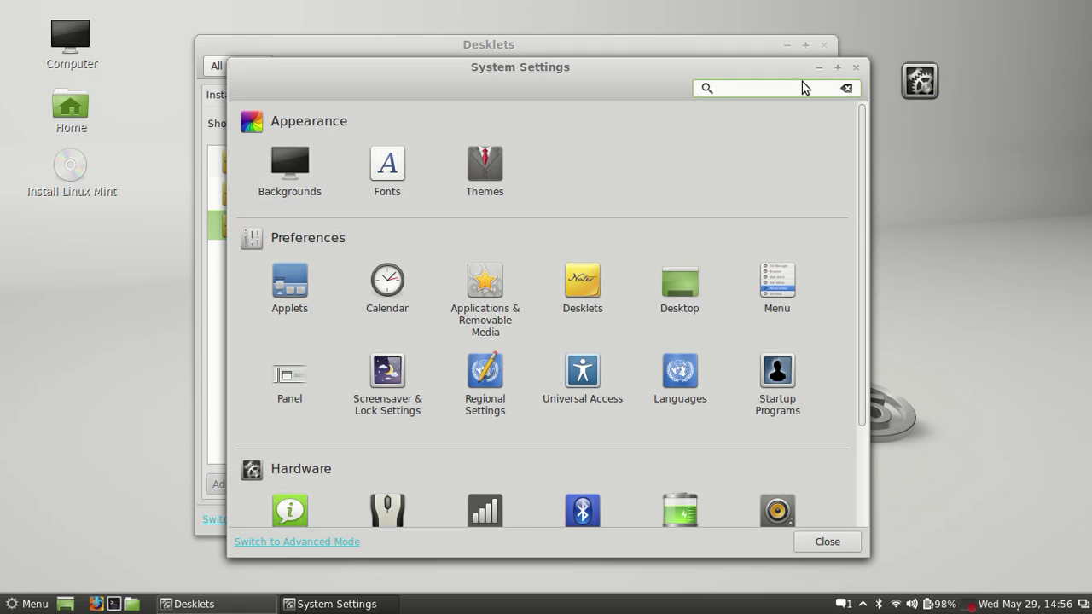
pyautogui.click(855, 68)
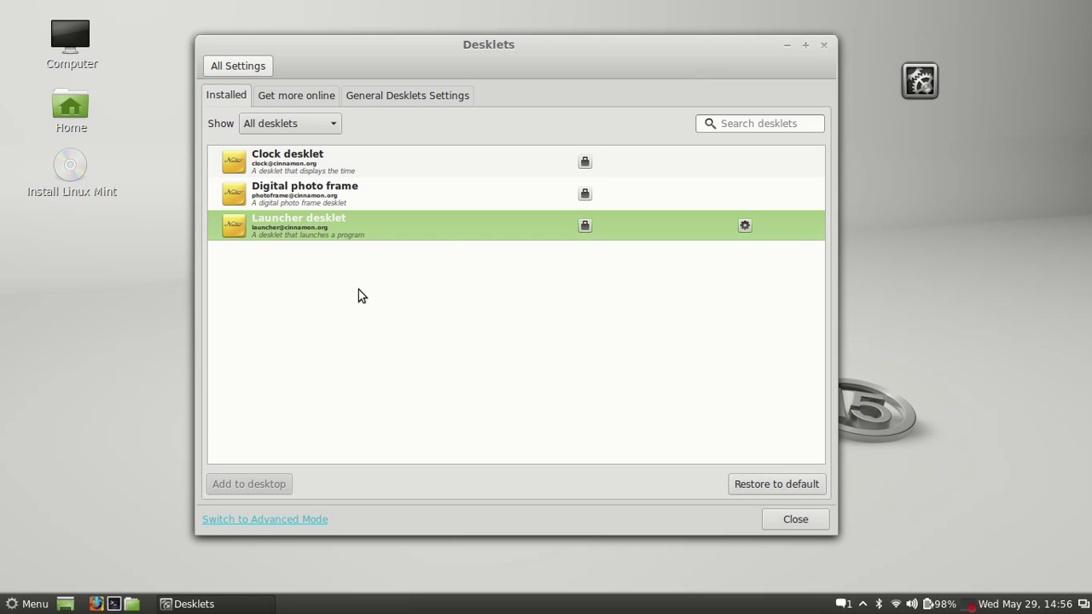
# Step: Add the Clock desklet to the top-right corner, with the launcher below it on the right edge
pyautogui.click(354, 165)
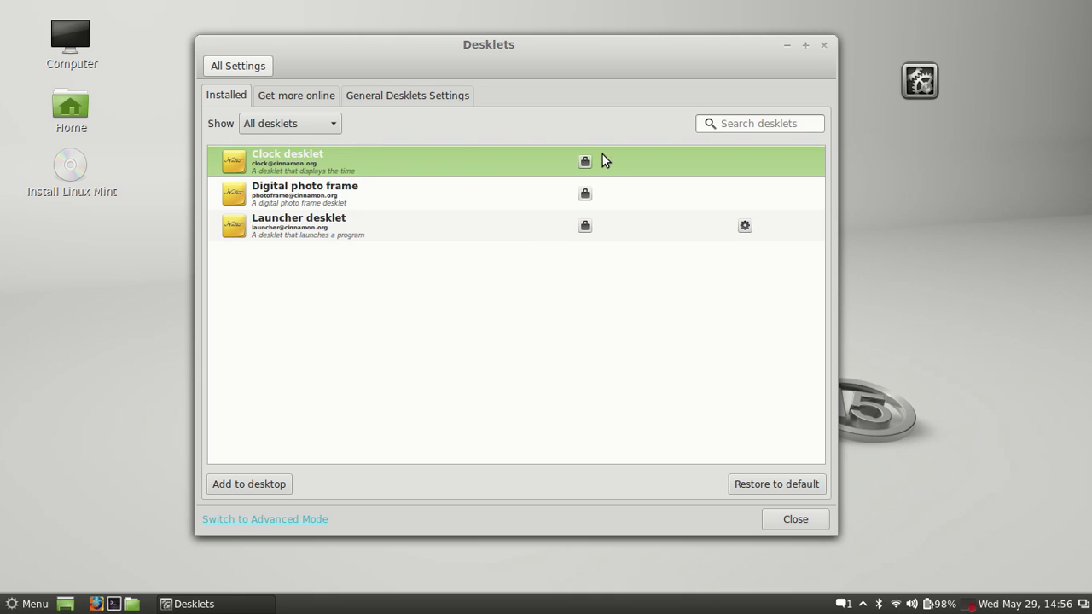
pyautogui.click(249, 484)
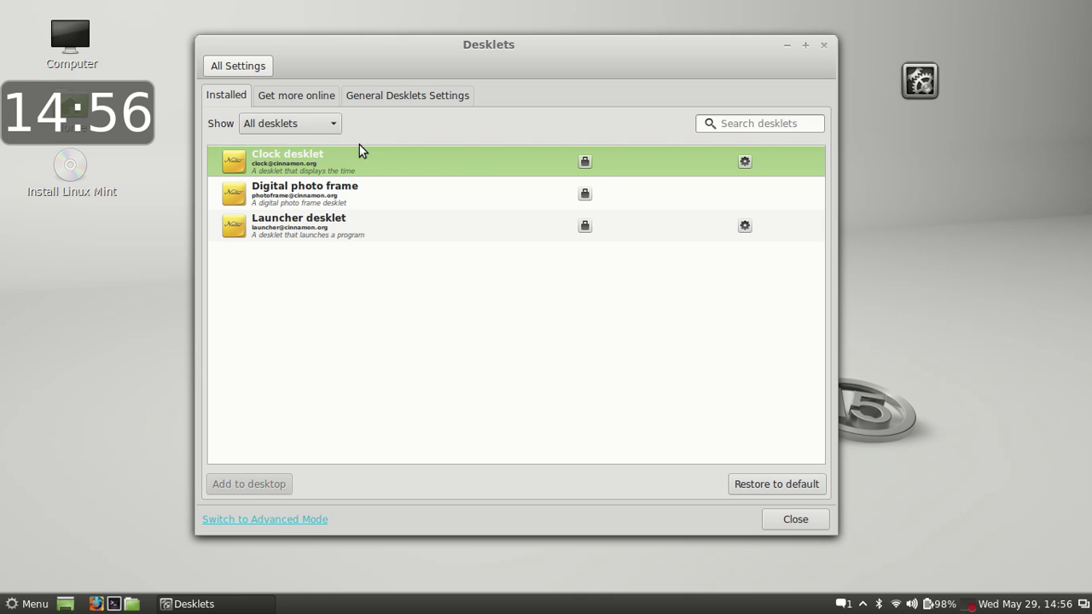
pyautogui.moveTo(68, 130); pyautogui.dragTo(1011, 45)
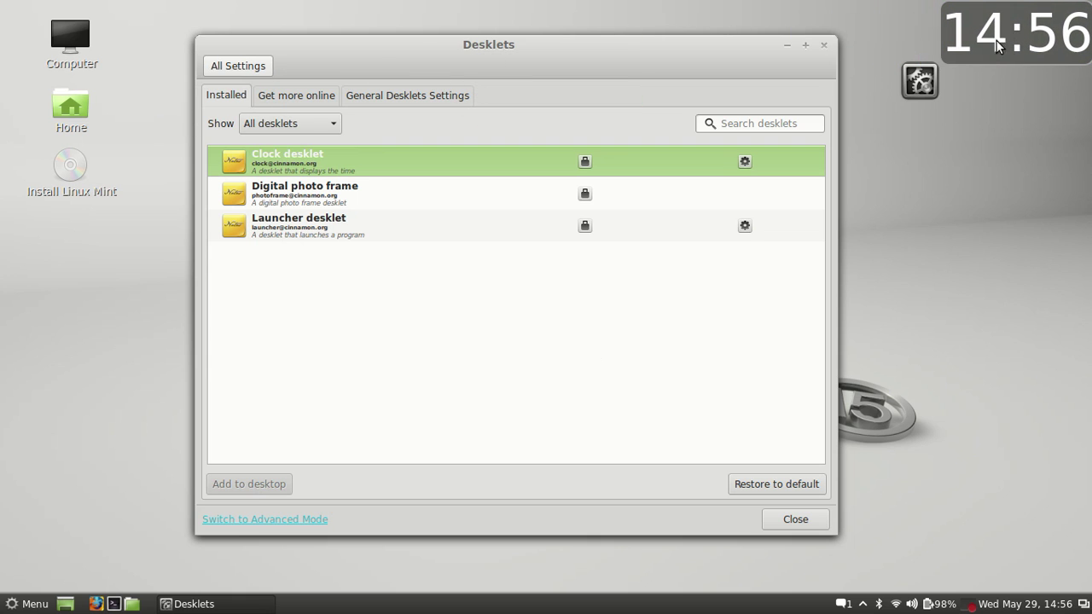
pyautogui.moveTo(928, 87); pyautogui.dragTo(1079, 106)
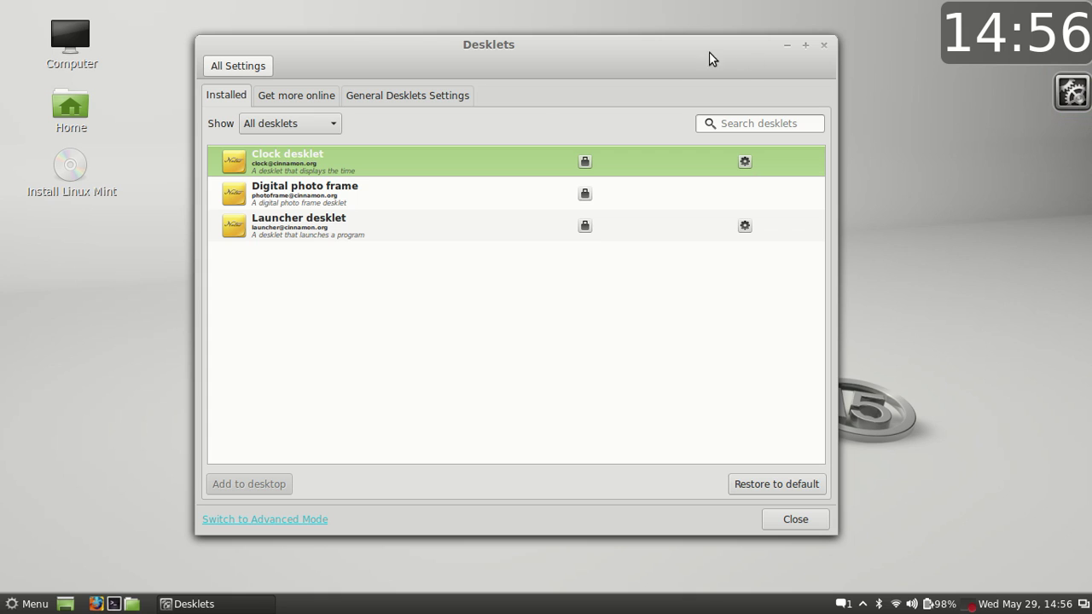
# Step: Browse online desklets sorted by Most popular and the general options, then return to all settings
pyautogui.click(286, 95)
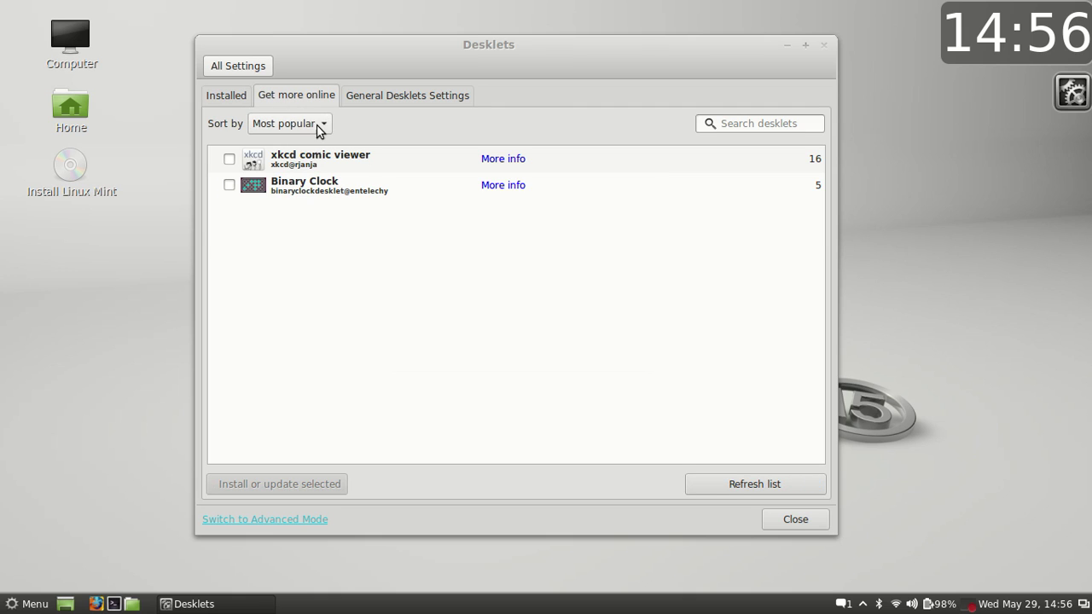
pyautogui.click(318, 124)
pyautogui.click(407, 8)
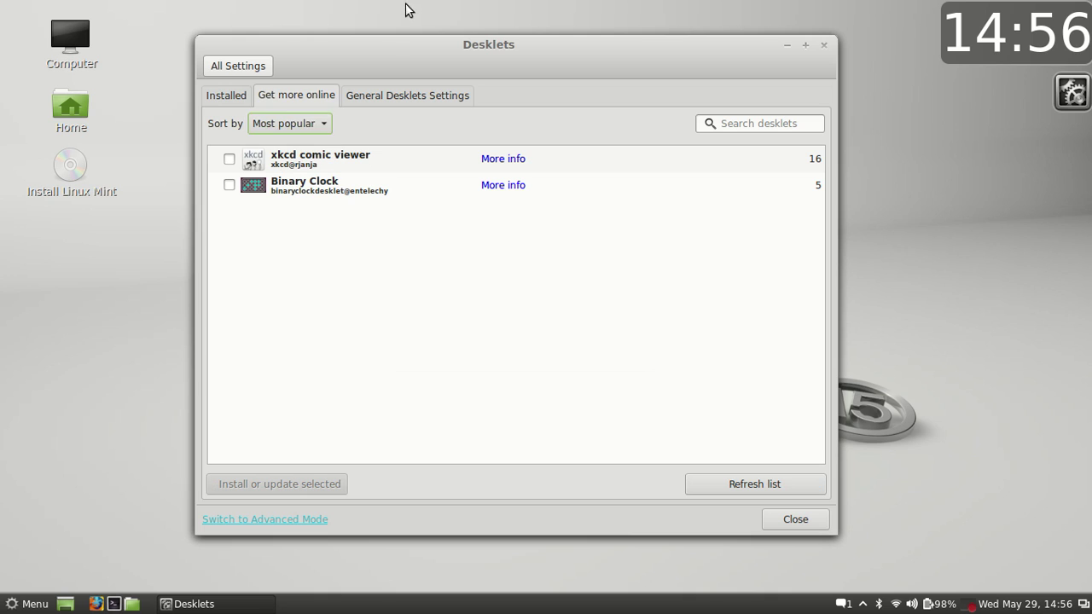
pyautogui.click(370, 97)
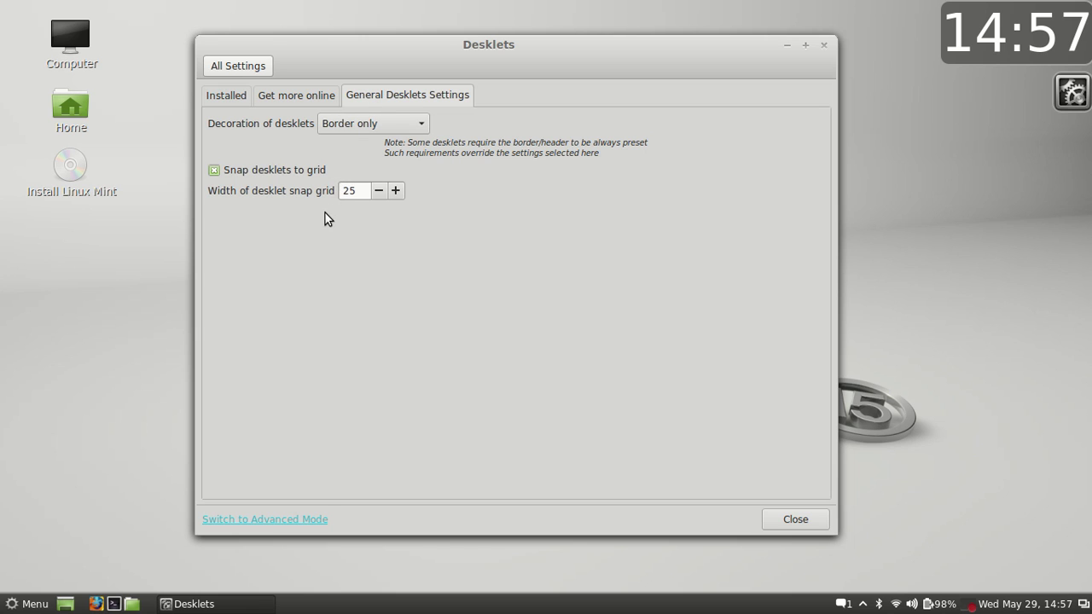
pyautogui.click(250, 64)
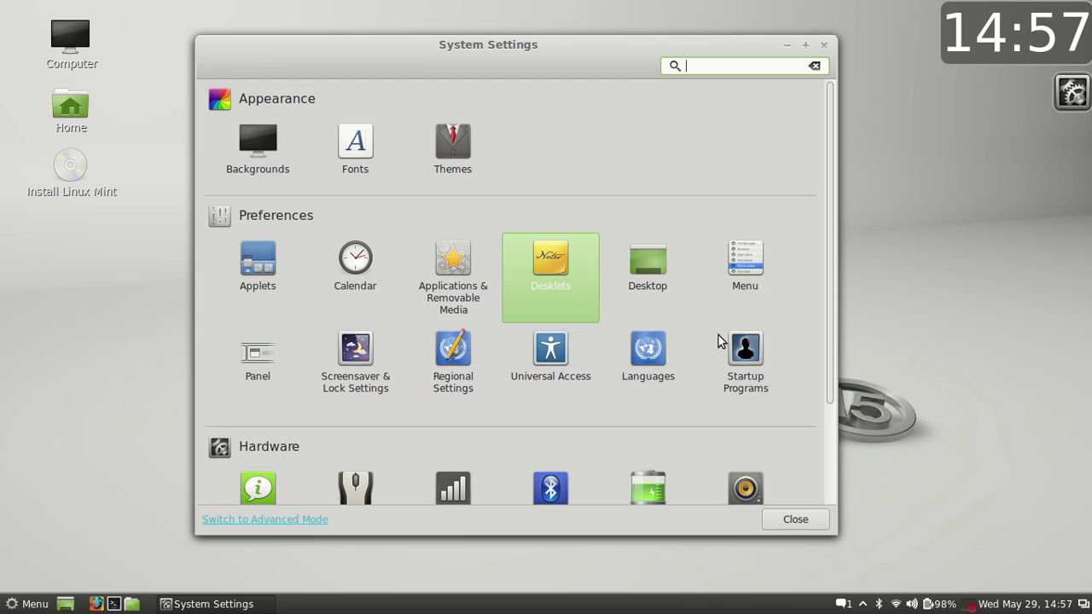
# Step: Review and close Startup Programs, then use the top-left hot corner to show both workspaces
pyautogui.doubleClick(745, 348)
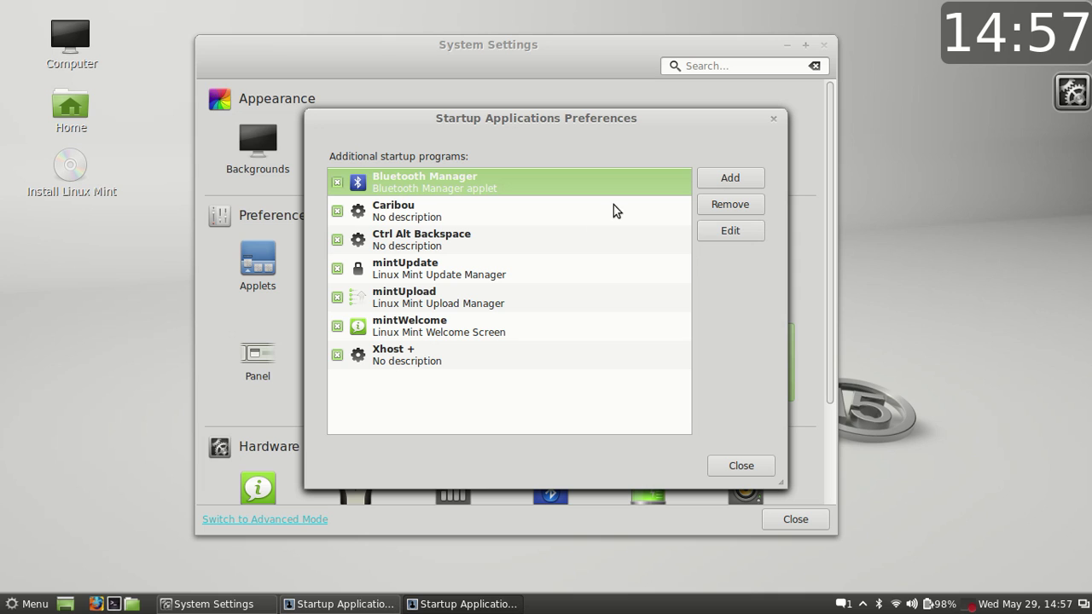
pyautogui.click(773, 120)
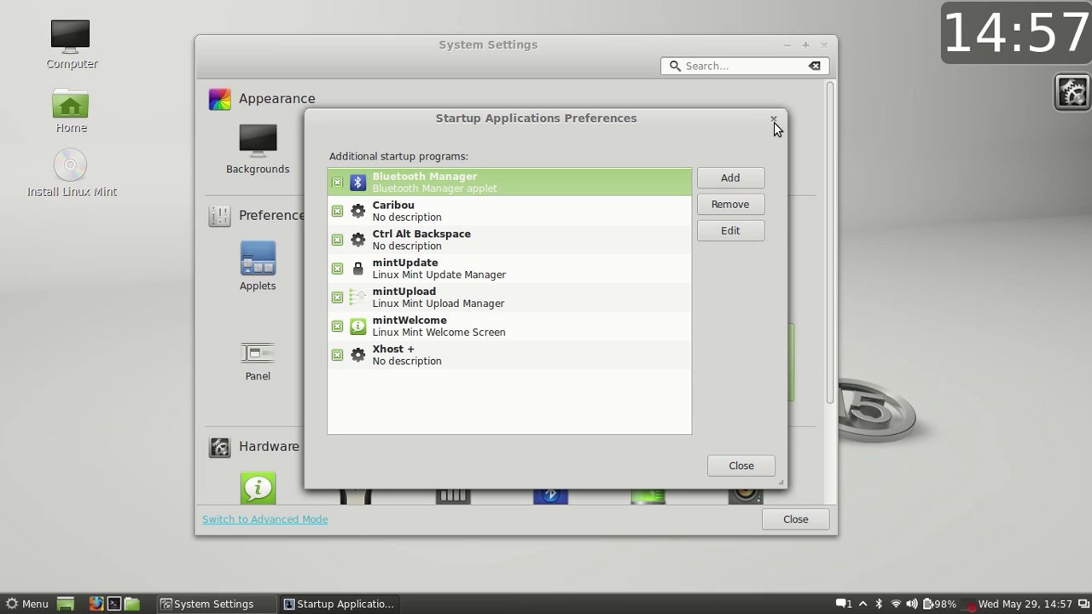
pyautogui.click(774, 121)
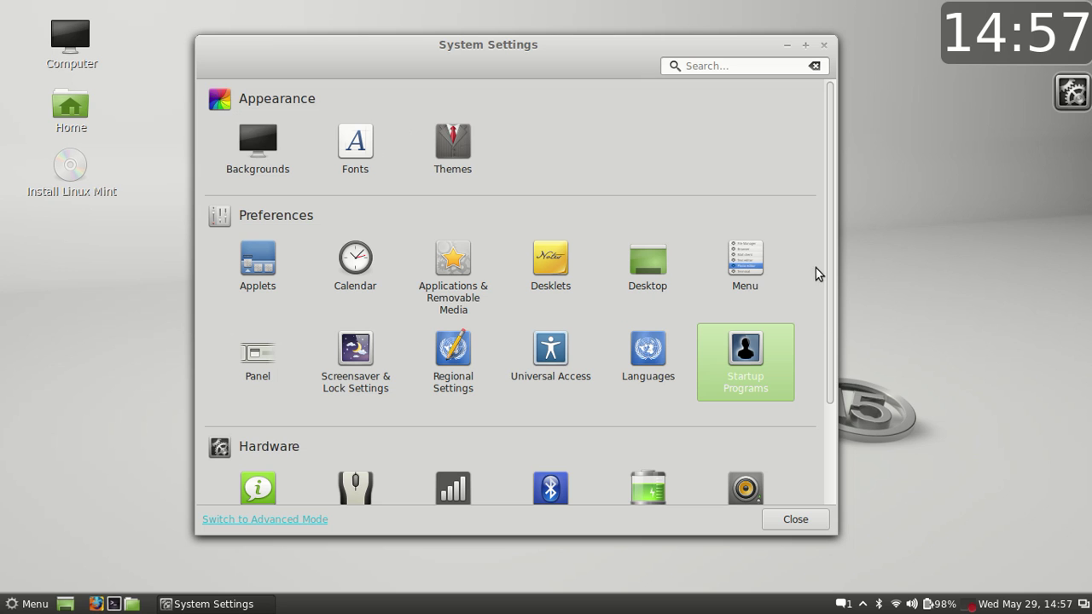
pyautogui.moveTo(832, 271); pyautogui.dragTo(828, 300)
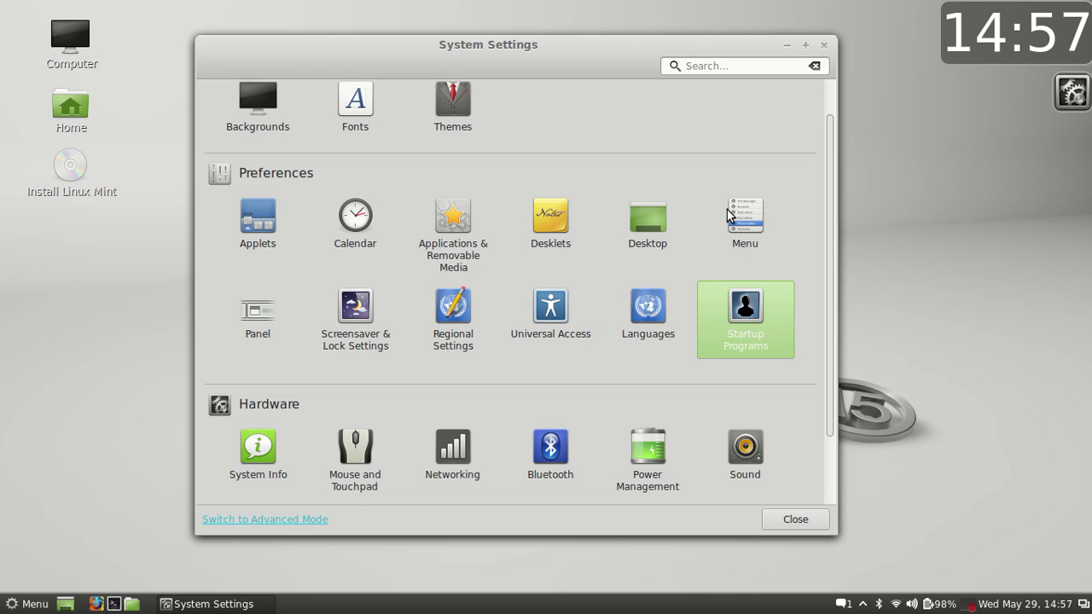
pyautogui.moveTo(6, 9)
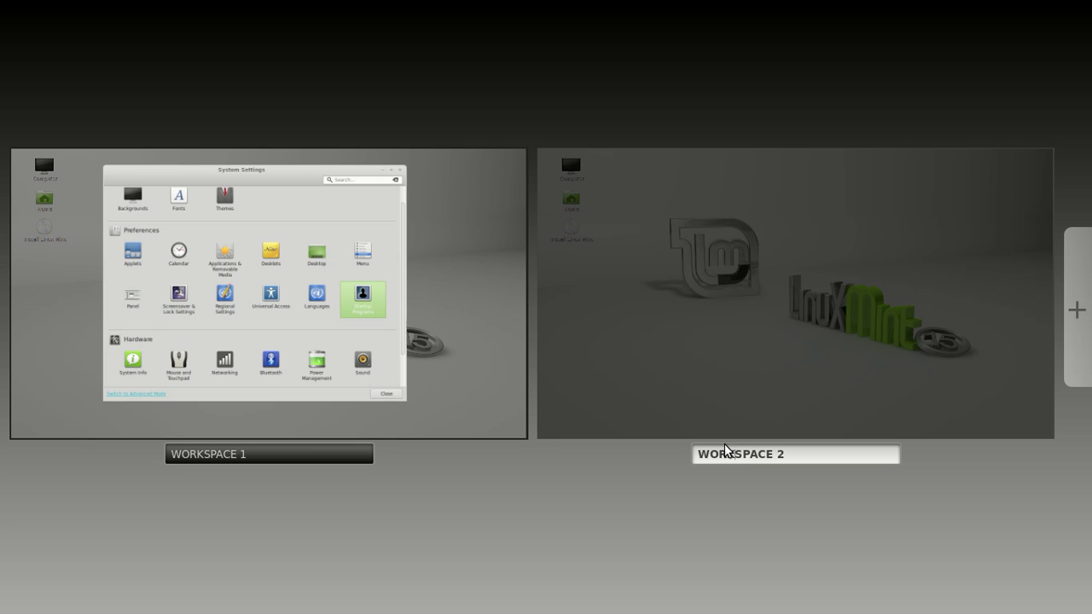
# Step: Close System Settings on workspace 1 and return to the desktop with only the desklets
pyautogui.click(327, 236)
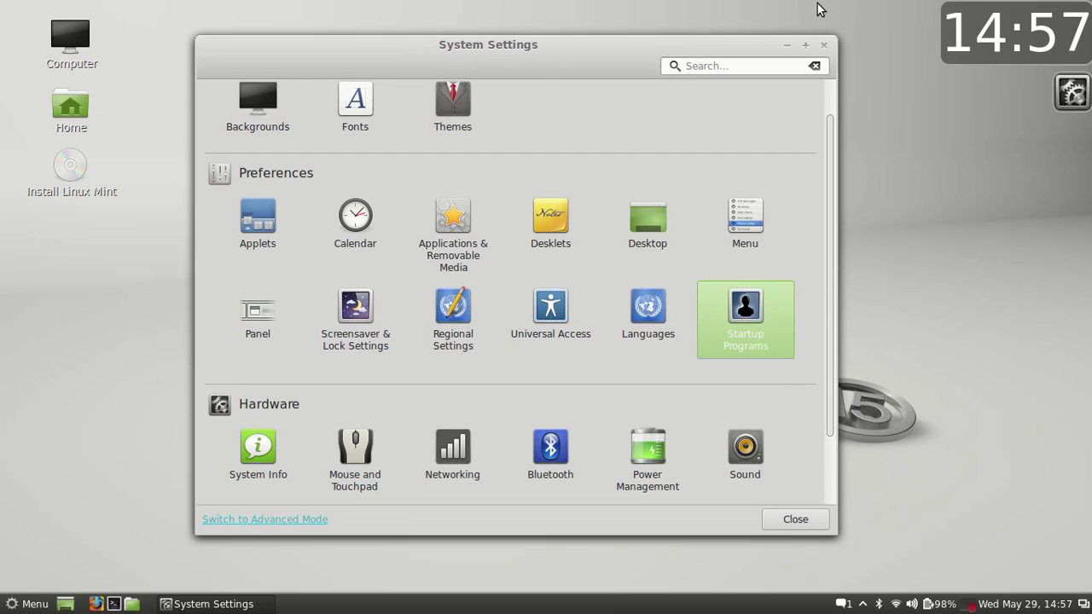
pyautogui.click(824, 51)
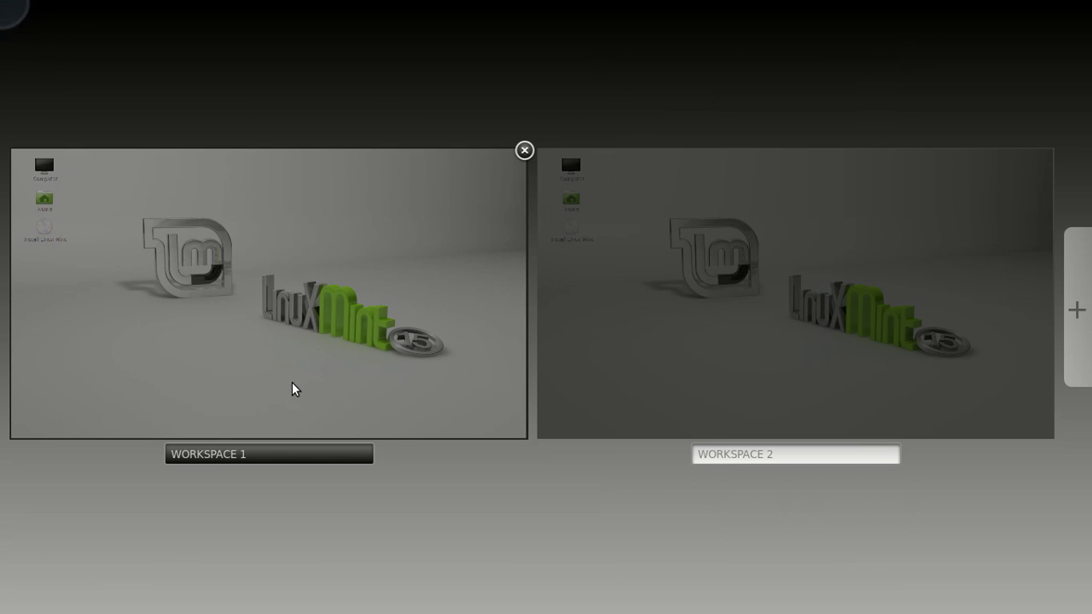
pyautogui.click(292, 385)
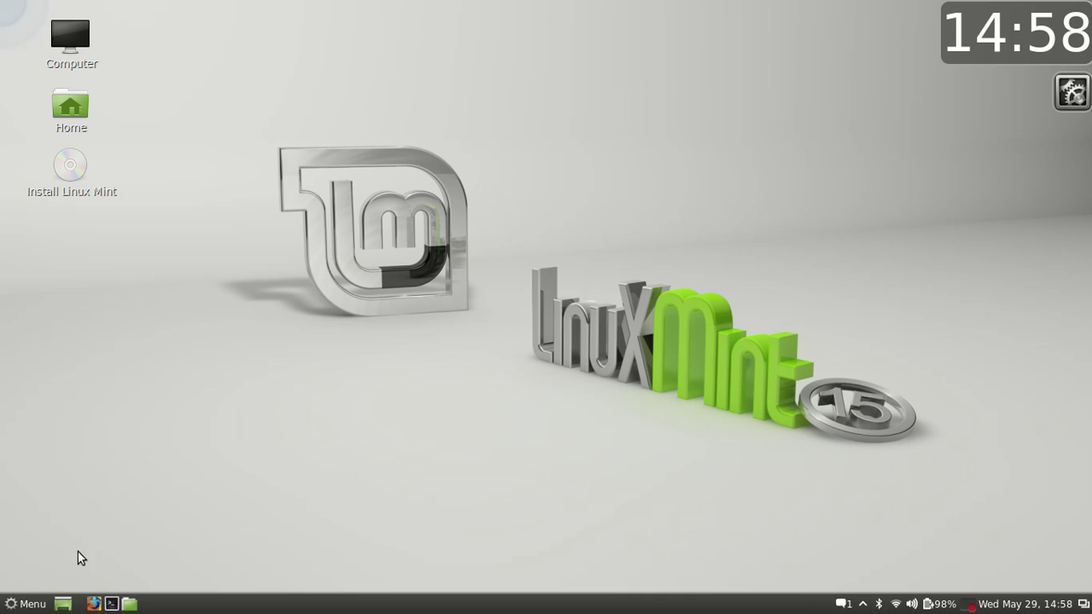
# Step: Launch Tomboy Notes from the Menu's Accessories category
pyautogui.click(34, 605)
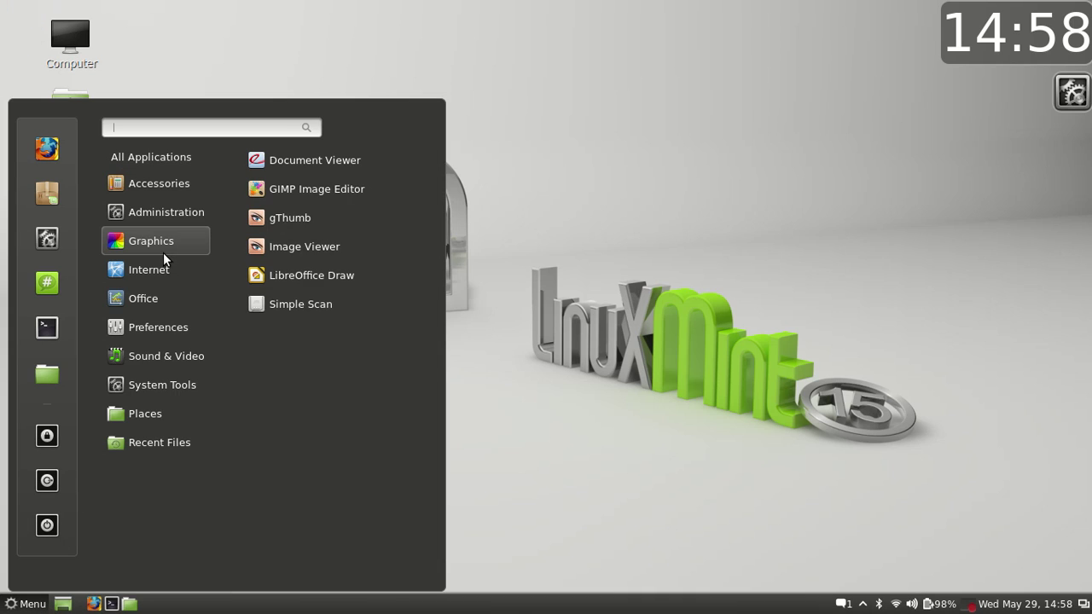
pyautogui.moveTo(154, 189)
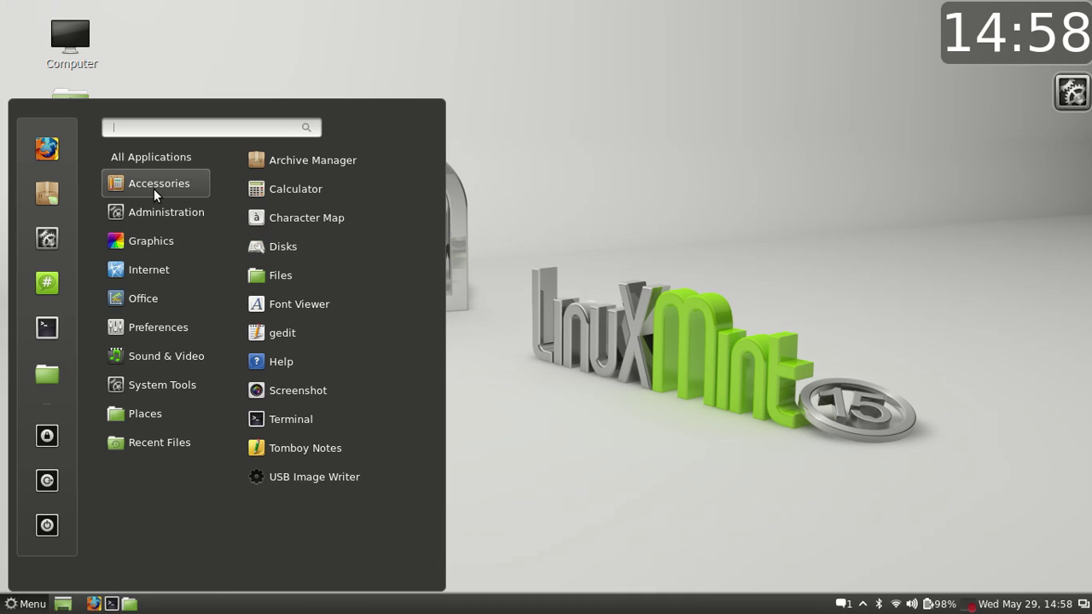
pyautogui.click(303, 451)
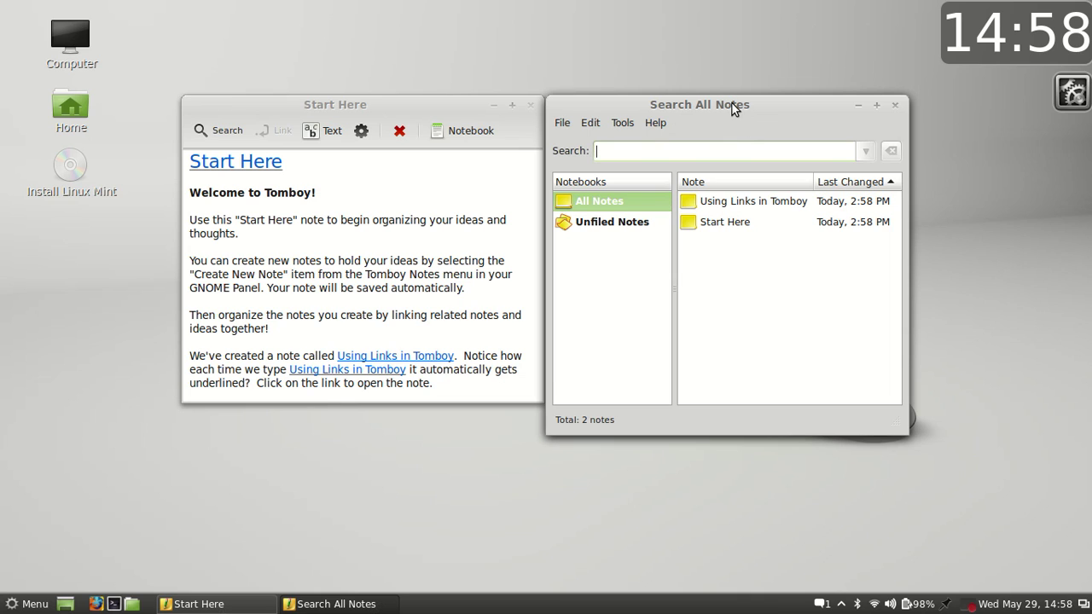
# Step: Open the Start Here note and change 'Welcome' to lowercase 'welcome'
pyautogui.moveTo(732, 103); pyautogui.dragTo(574, 85)
pyautogui.click(577, 186)
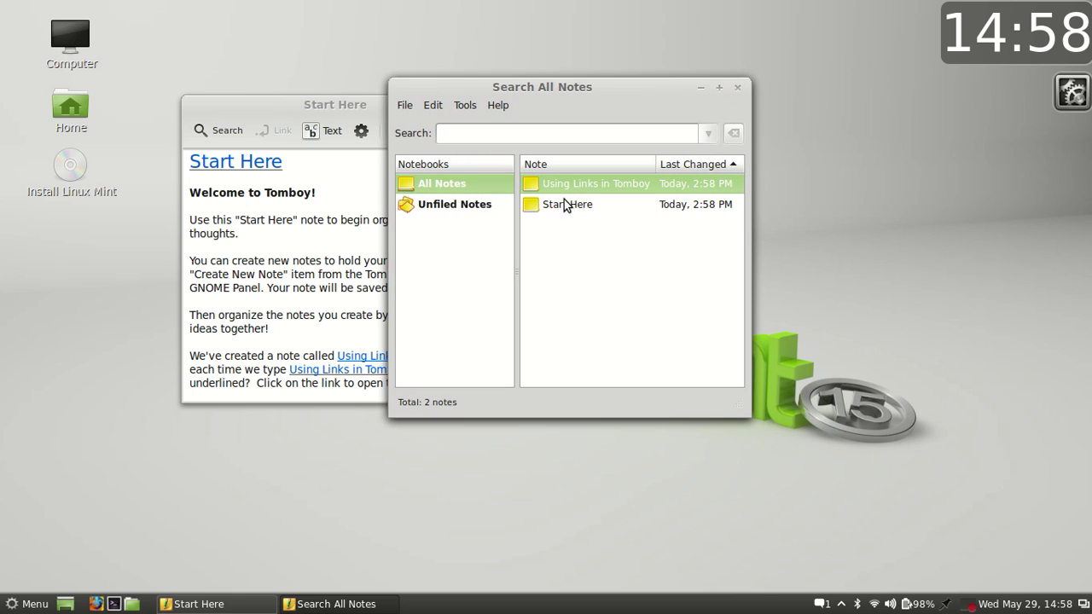
pyautogui.doubleClick(561, 208)
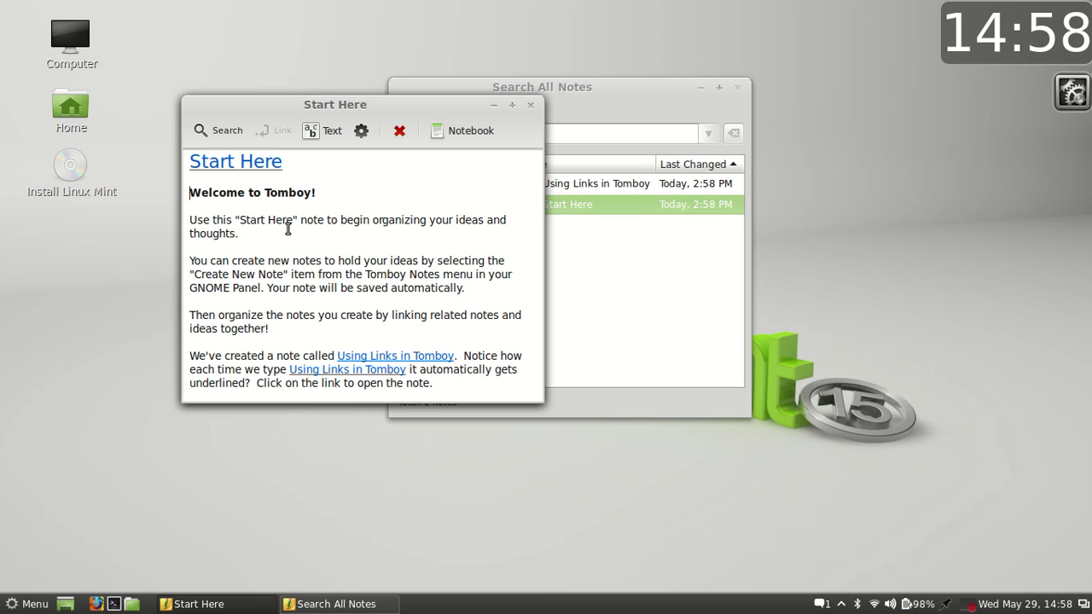
pyautogui.press('BackSpace')
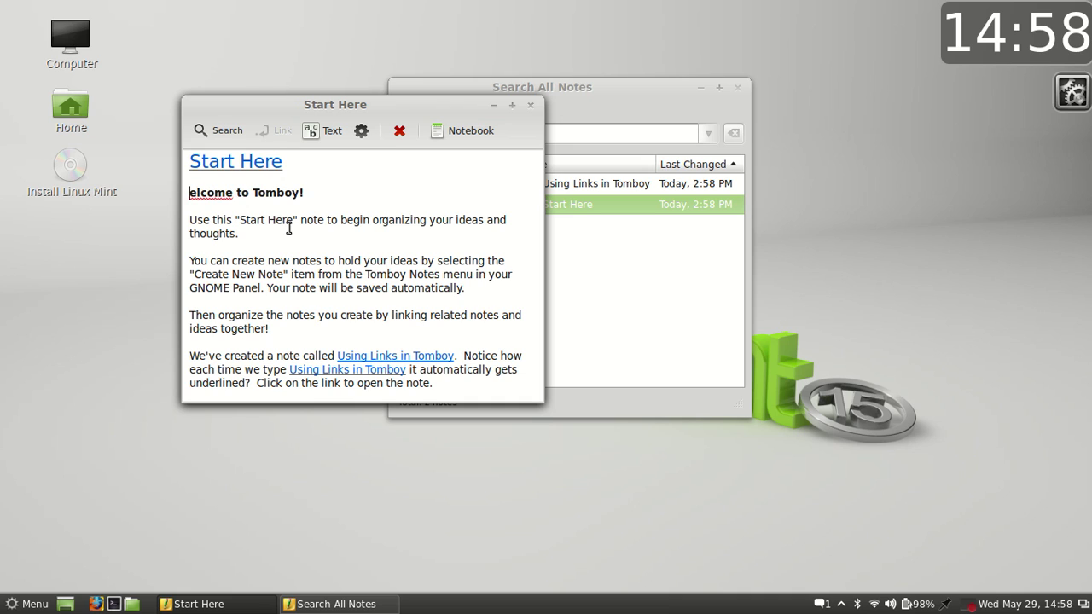
pyautogui.write('w')
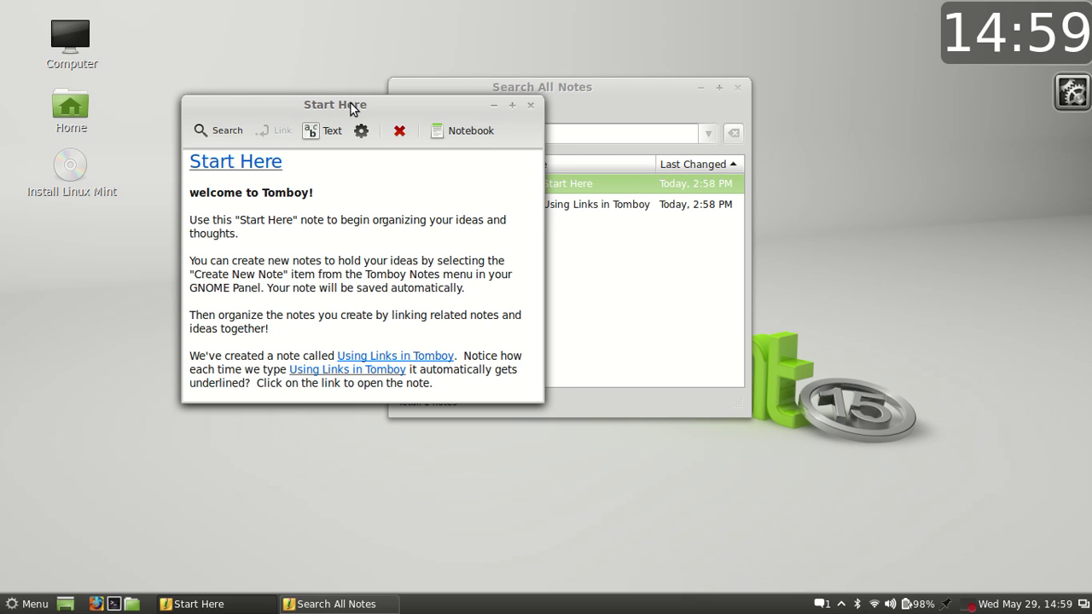
# Step: Close the Start Here note and the Search All Notes window
pyautogui.moveTo(352, 107); pyautogui.dragTo(443, 62)
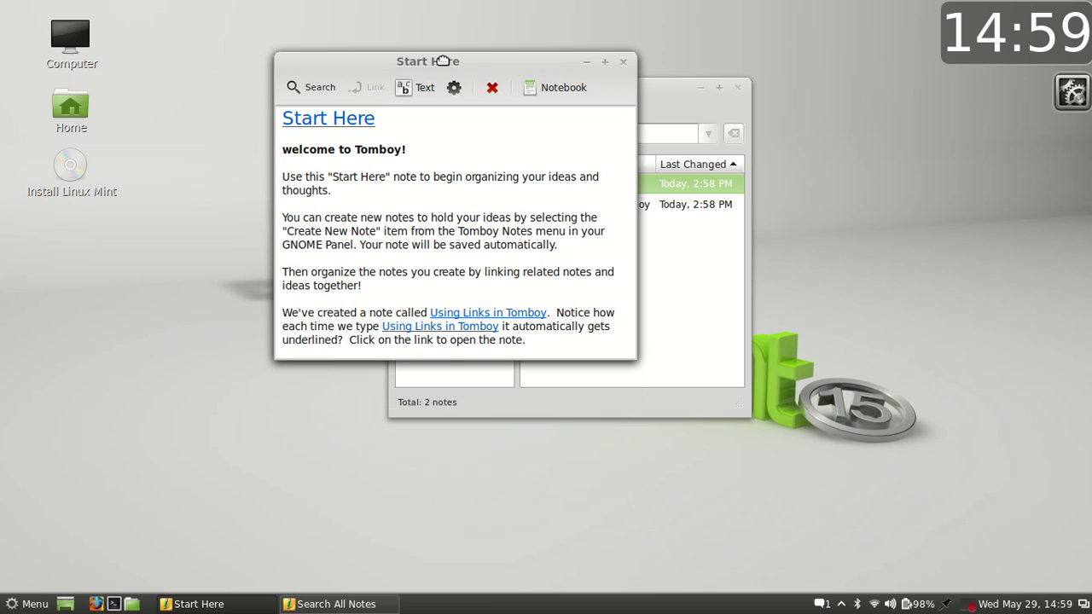
pyautogui.click(622, 63)
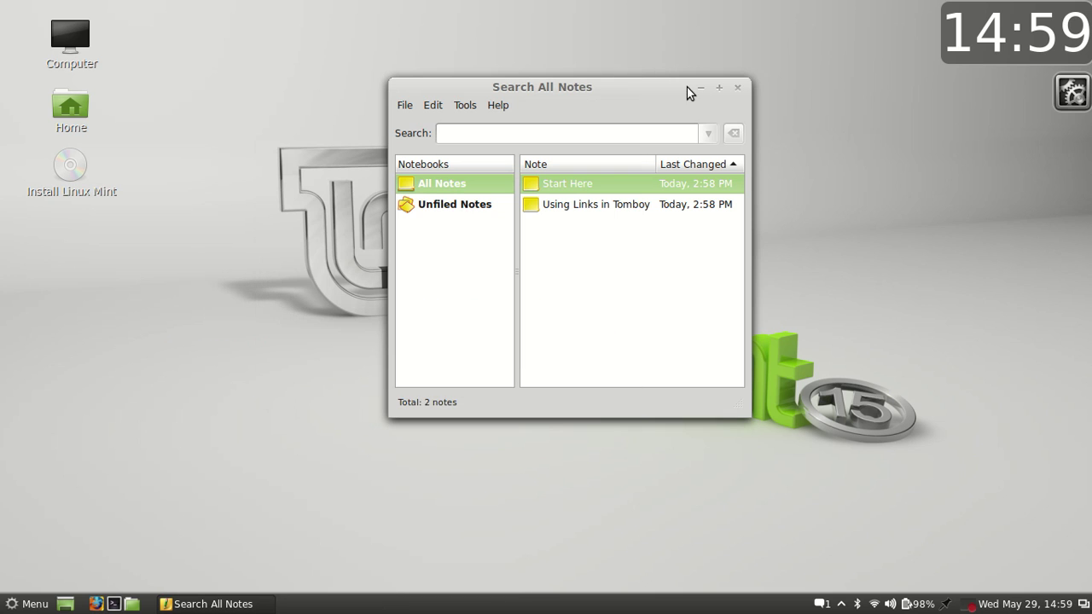
pyautogui.click(739, 89)
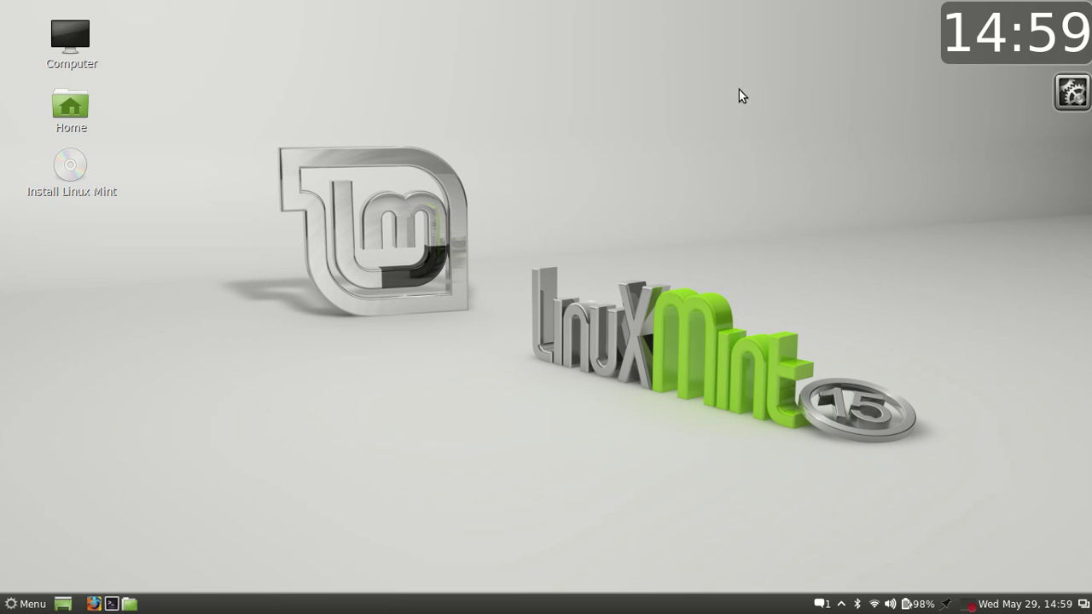
# Step: Launch Character Map from the Menu and close it again
pyautogui.click(17, 607)
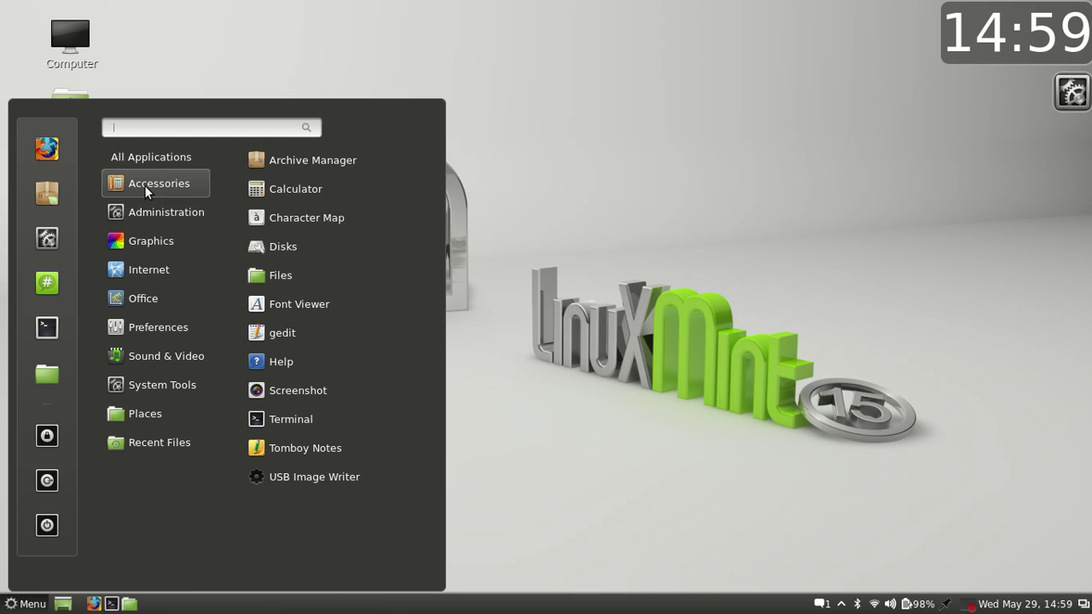
pyautogui.click(273, 224)
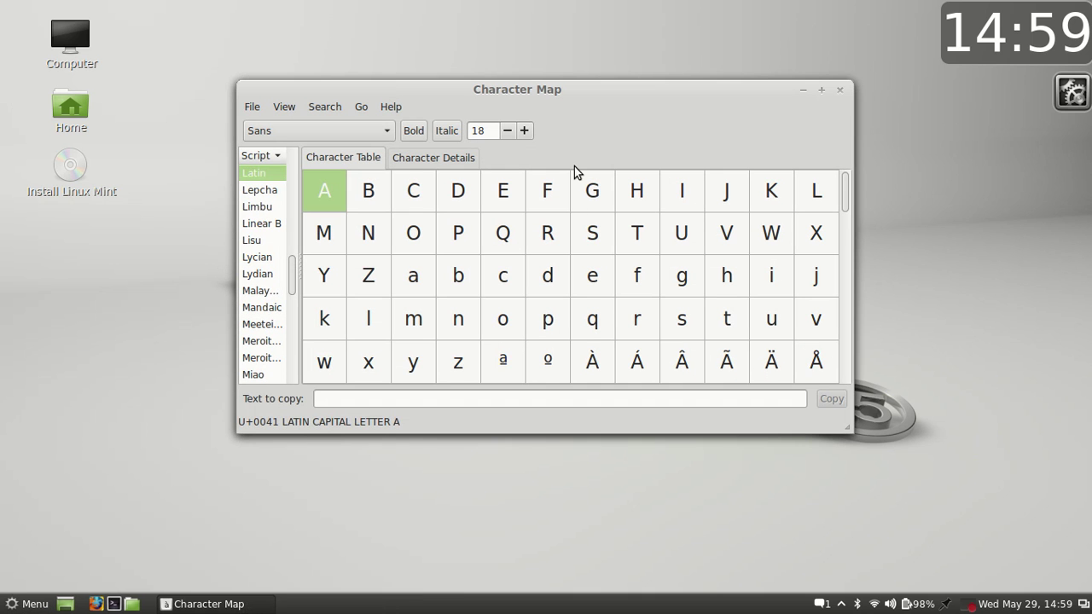
pyautogui.click(839, 93)
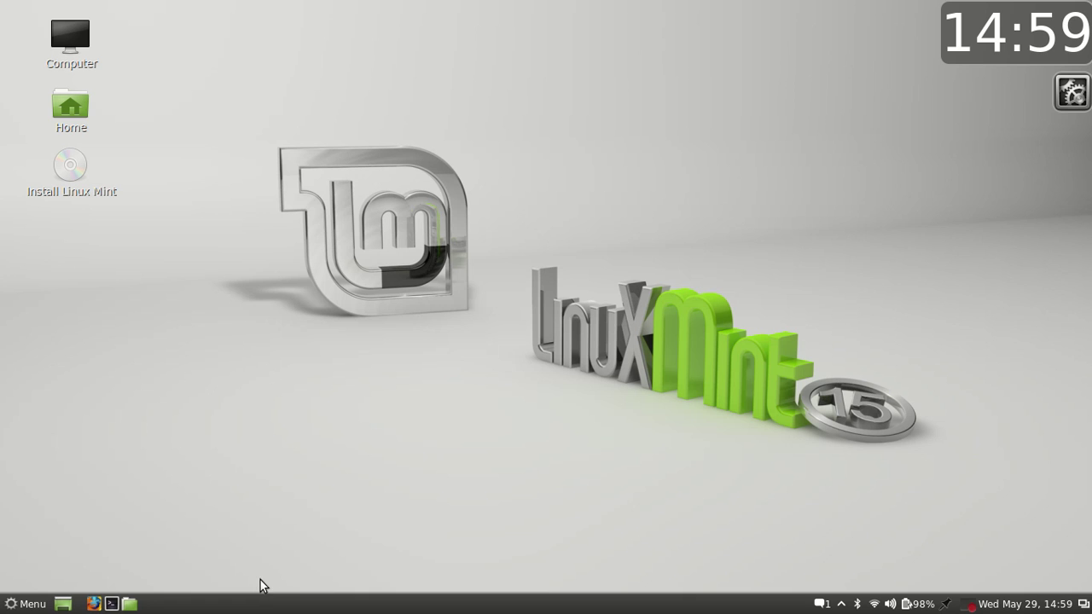
# Step: Reopen the Menu and browse the categories until Administration's tools are listed
pyautogui.click(41, 604)
pyautogui.moveTo(191, 194)
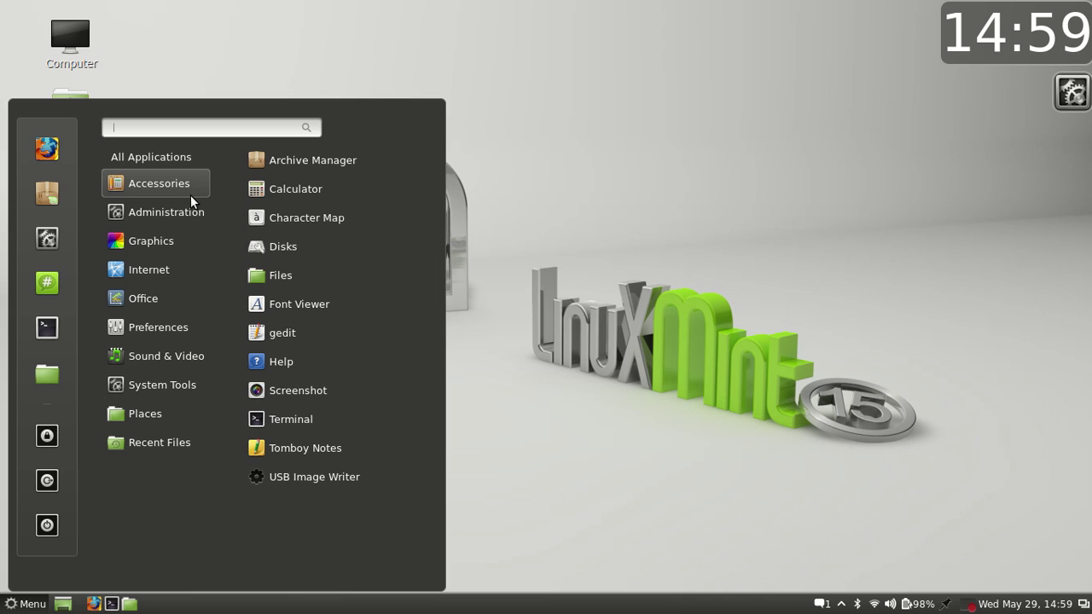
pyautogui.moveTo(174, 399)
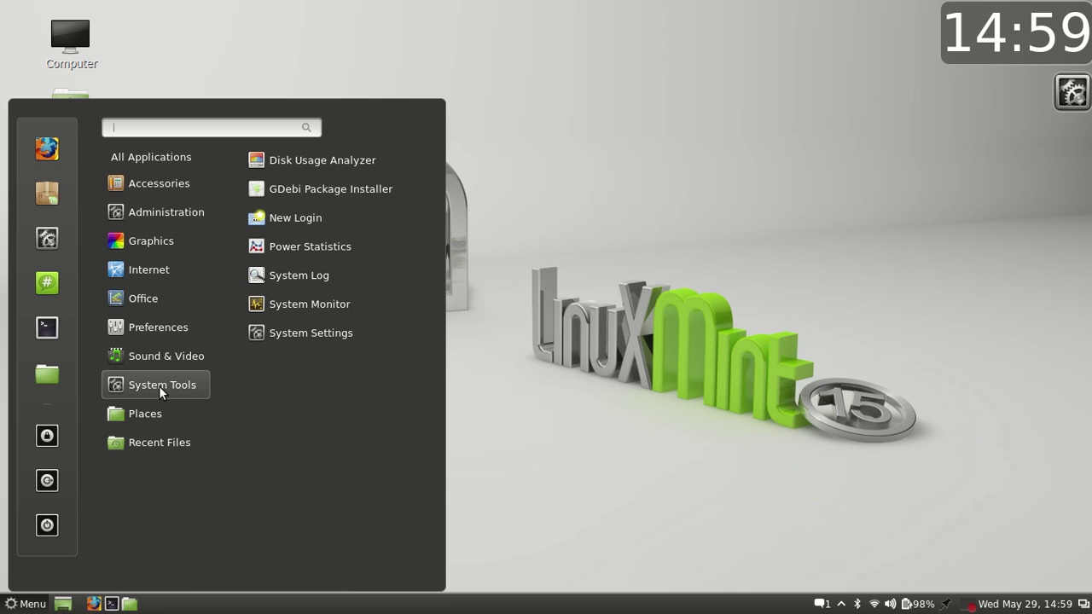
pyautogui.moveTo(133, 160)
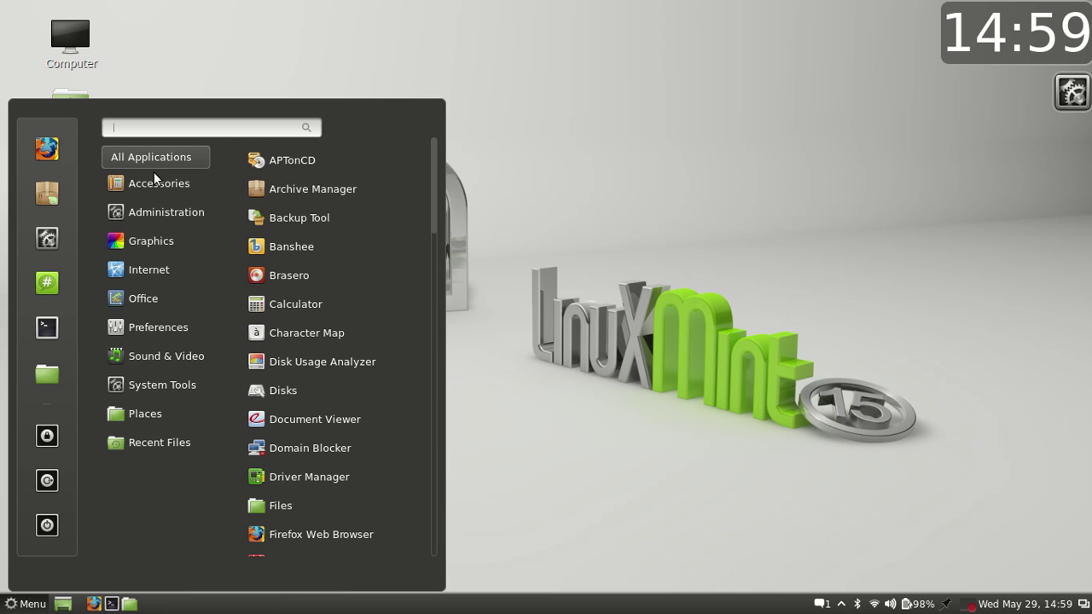
pyautogui.moveTo(163, 182)
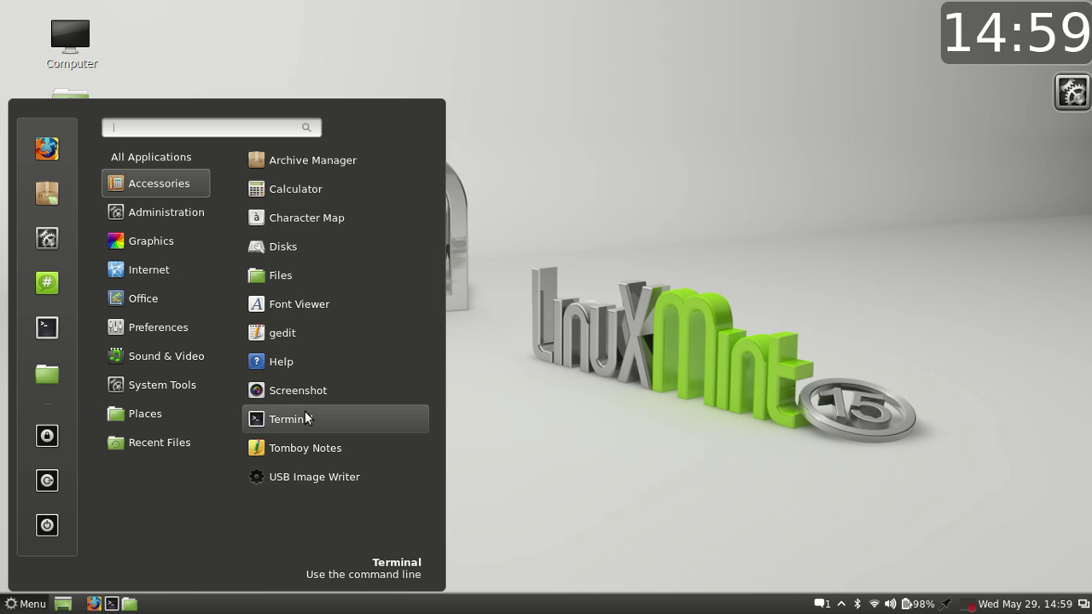
pyautogui.moveTo(186, 218)
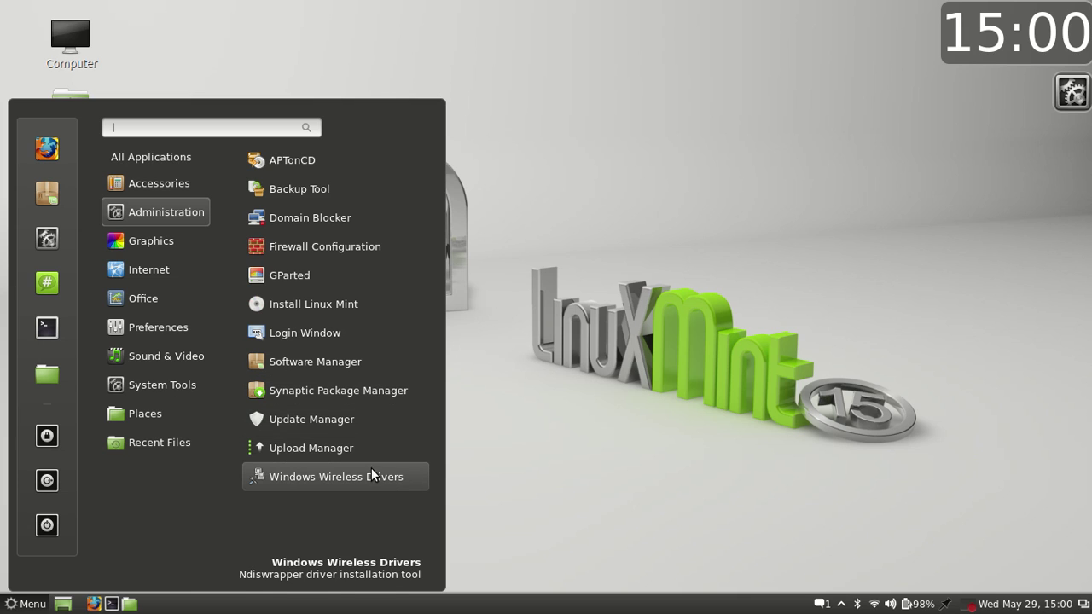
# Step: Show the Graphics, then Internet, then Office categories, ending on Document Viewer and LibreOffice apps
pyautogui.moveTo(171, 238)
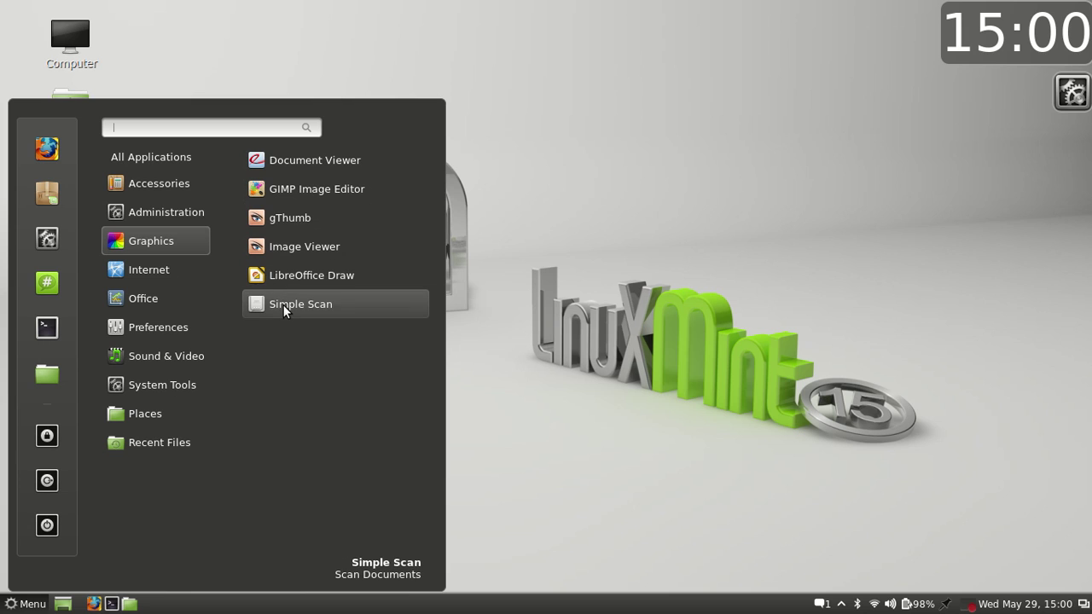
pyautogui.moveTo(180, 270)
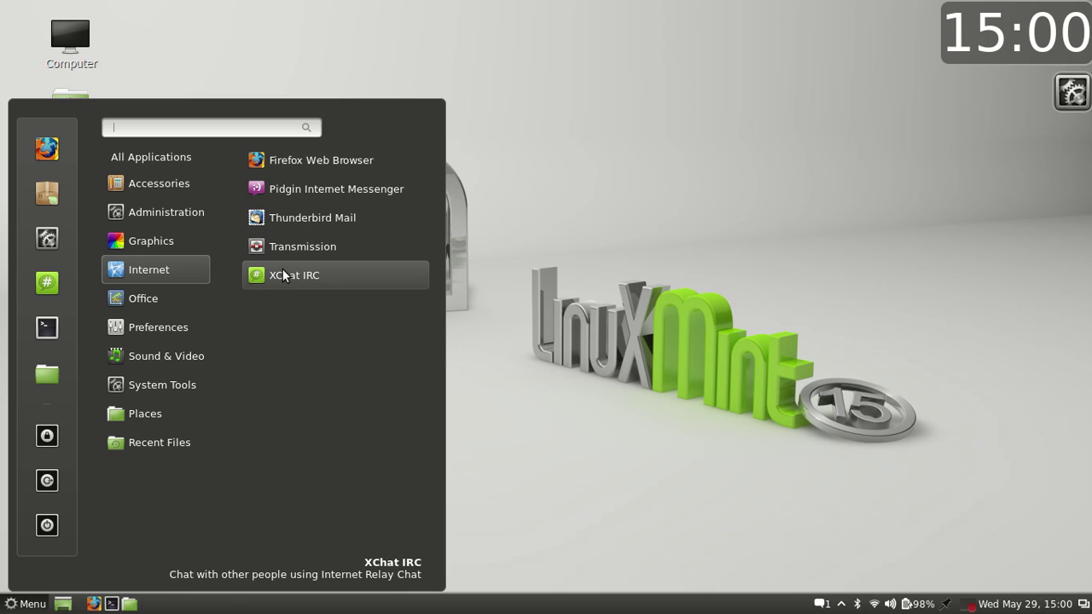
pyautogui.moveTo(191, 298)
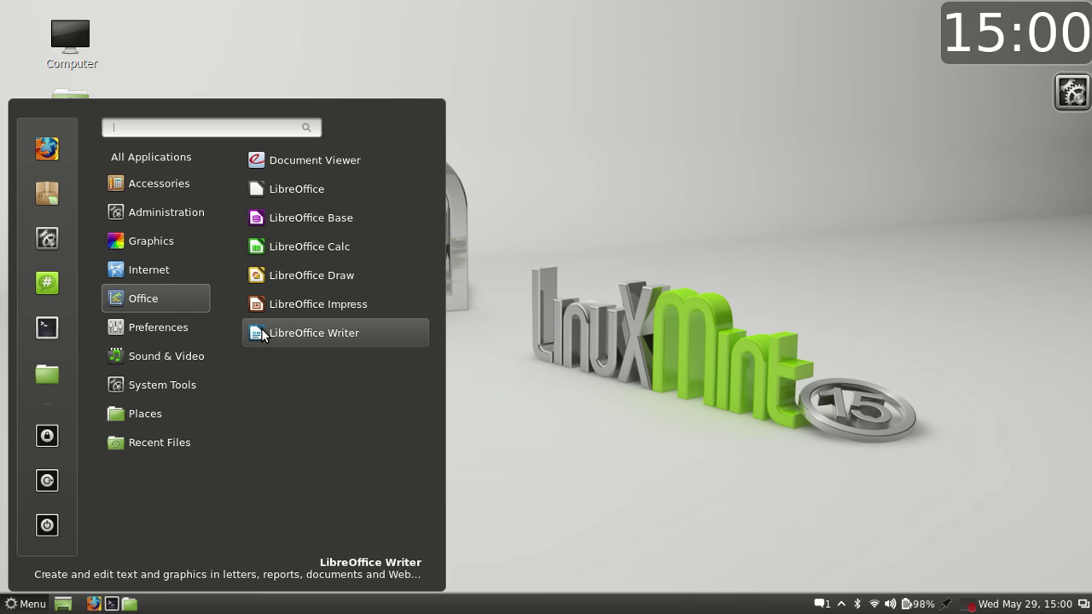
# Step: Scroll through Preferences, then list Sound & Video: Banshee, Brasero, Kazam and Movie Player
pyautogui.moveTo(198, 326)
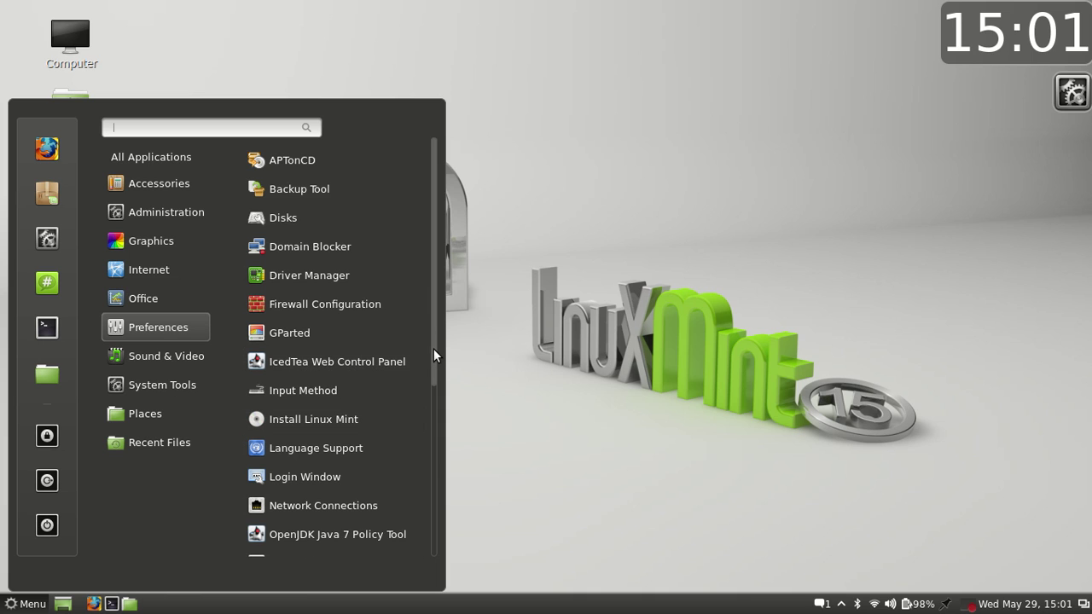
pyautogui.moveTo(434, 348); pyautogui.dragTo(423, 461)
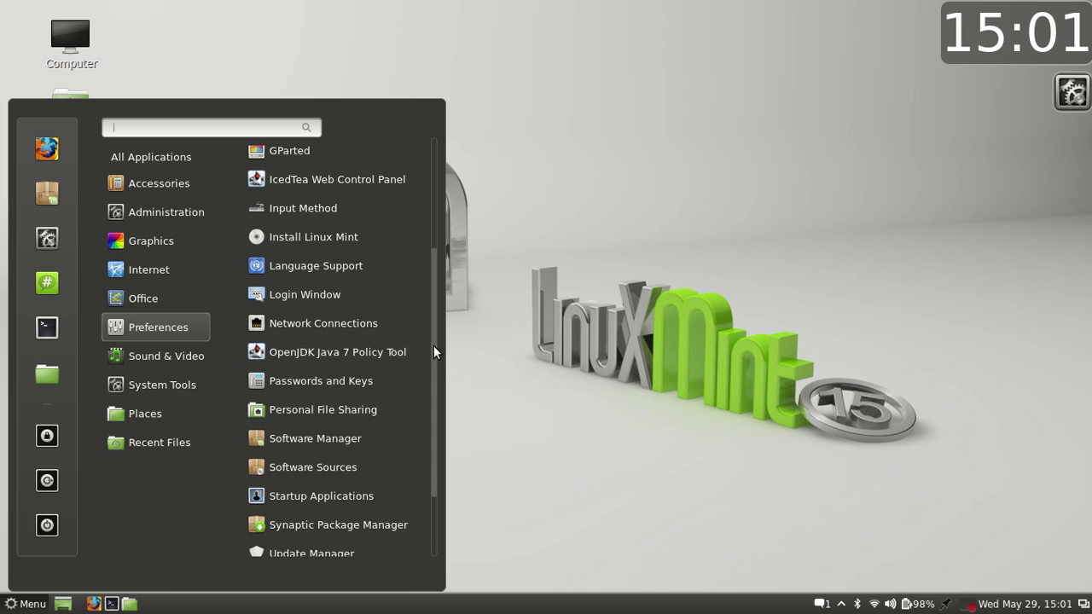
pyautogui.moveTo(434, 346); pyautogui.dragTo(422, 419)
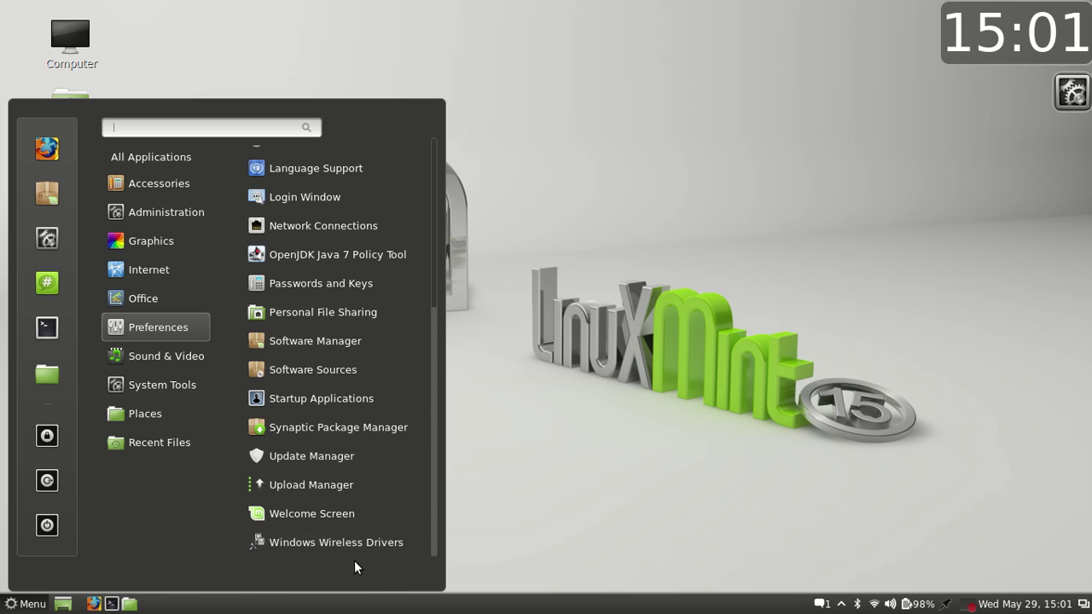
pyautogui.moveTo(173, 357)
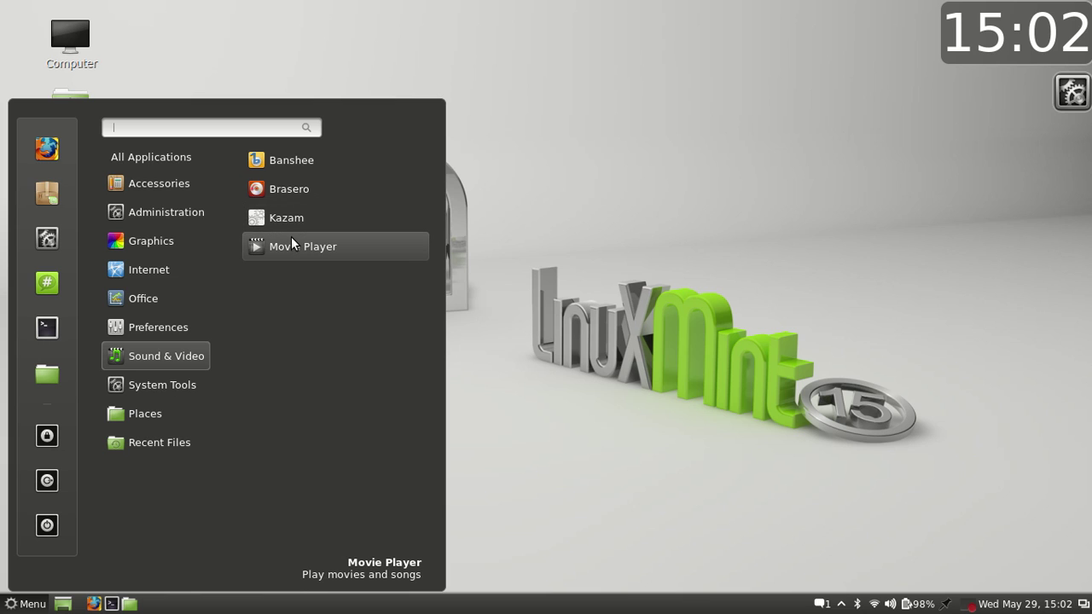
# Step: Look through the System Tools and Places categories in the application menu
pyautogui.moveTo(176, 380)
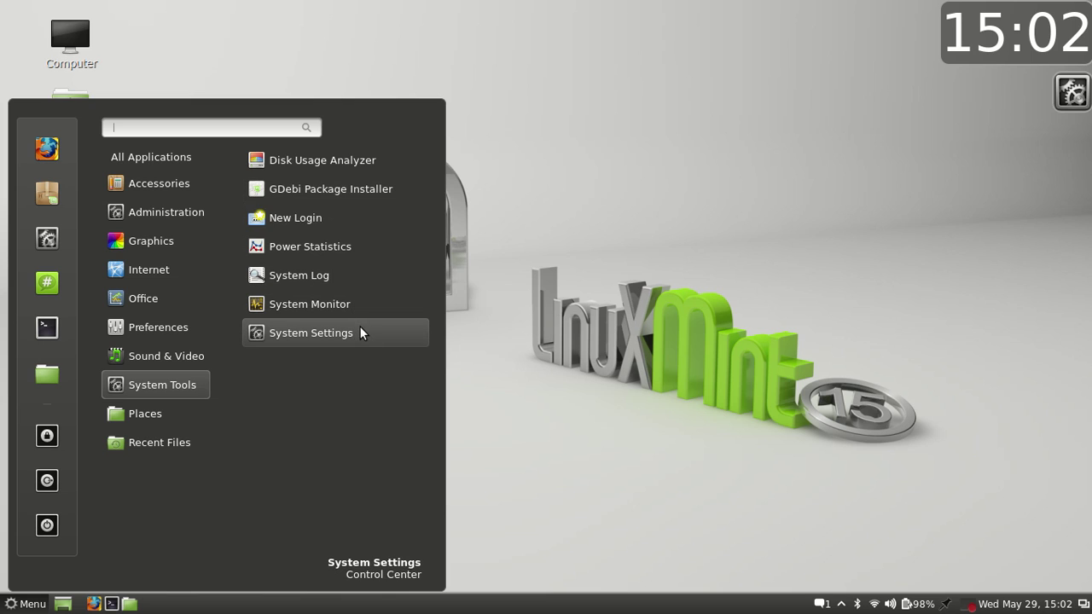
pyautogui.moveTo(168, 413)
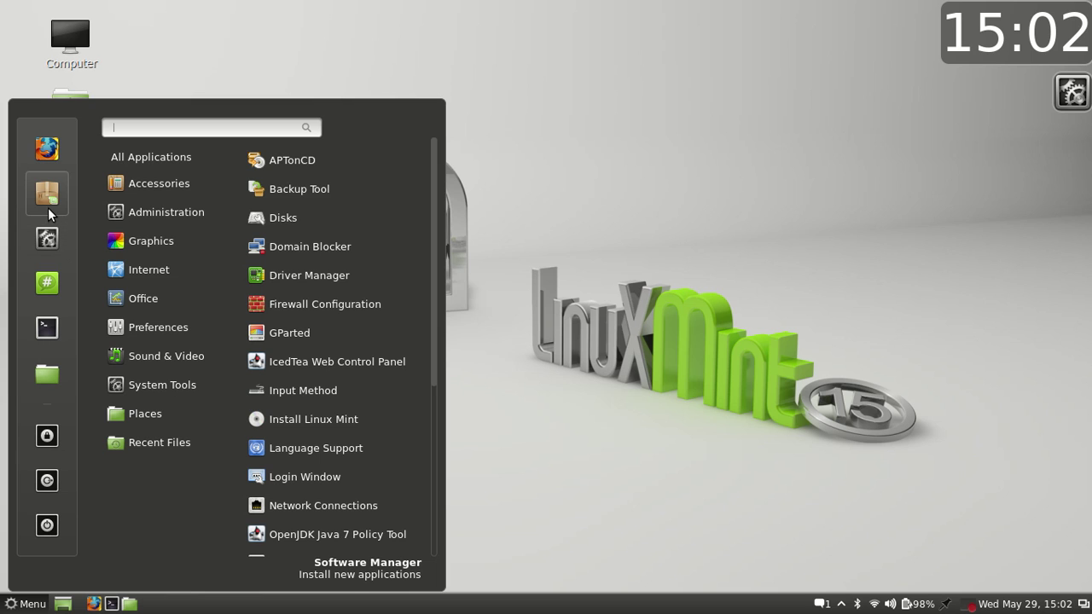
# Step: Change the panel menu's Text label from Menu to 'Chest' in System Settings > Menu
pyautogui.click(50, 231)
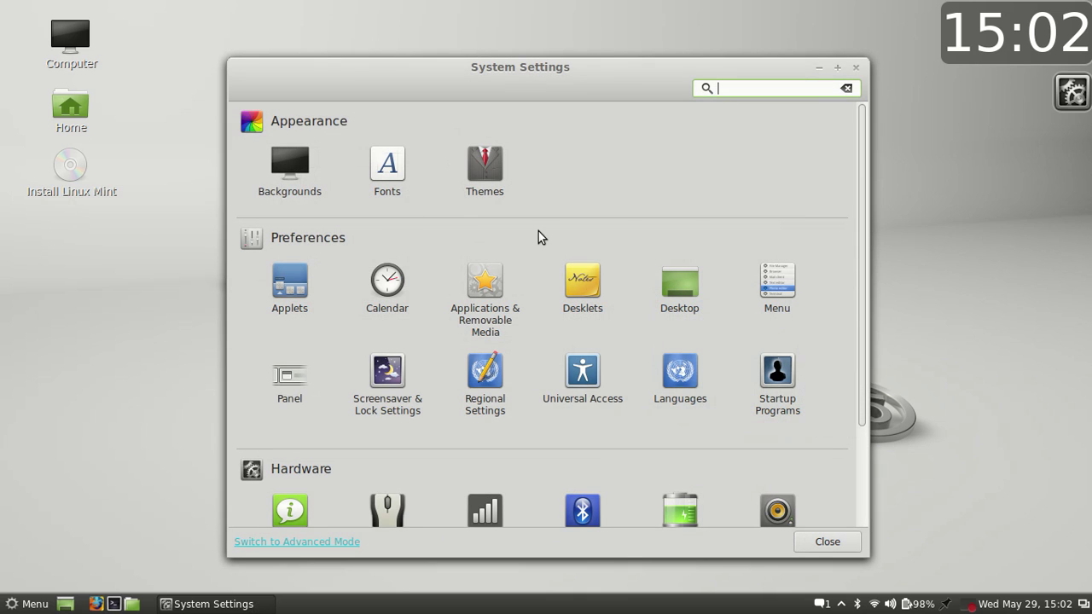
pyautogui.click(772, 284)
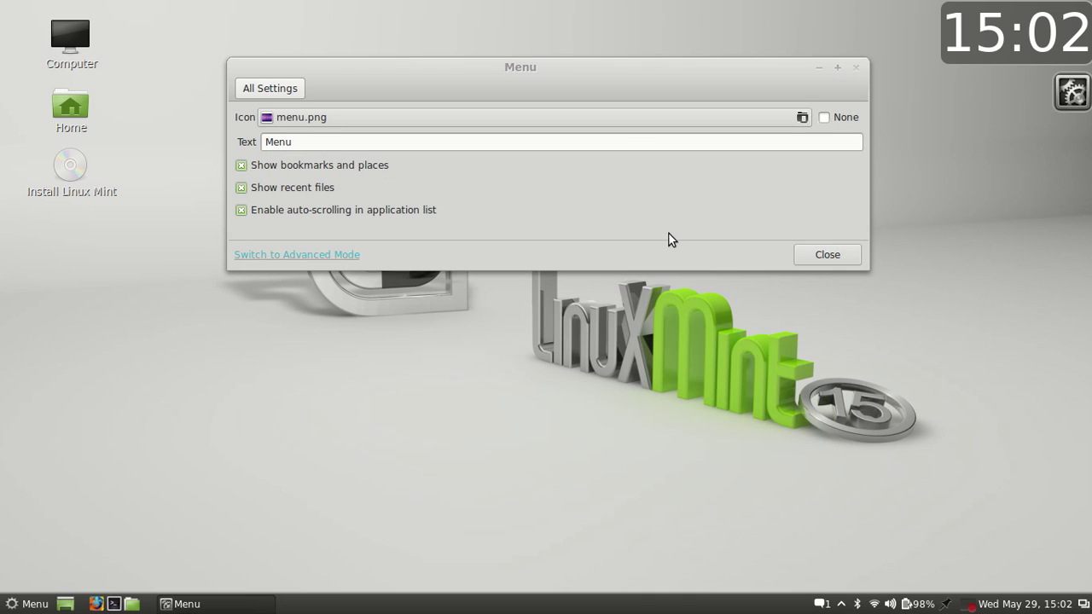
pyautogui.click(296, 142)
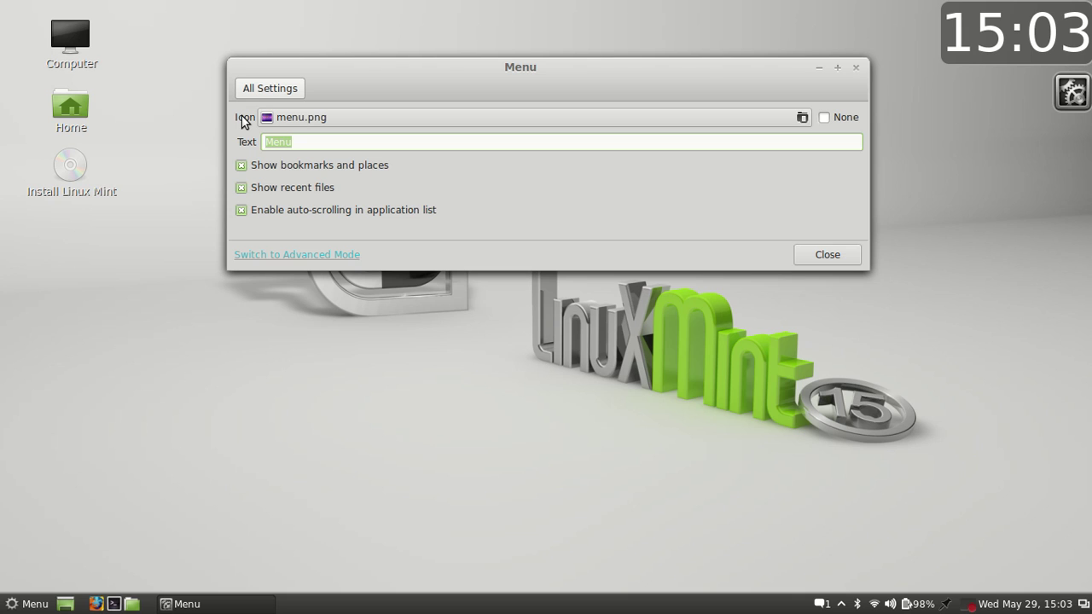
pyautogui.write('Mark')
pyautogui.press('BackSpace')
pyautogui.press('BackSpace')
pyautogui.press('BackSpace')
pyautogui.press('BackSpace')
pyautogui.write('Chest')
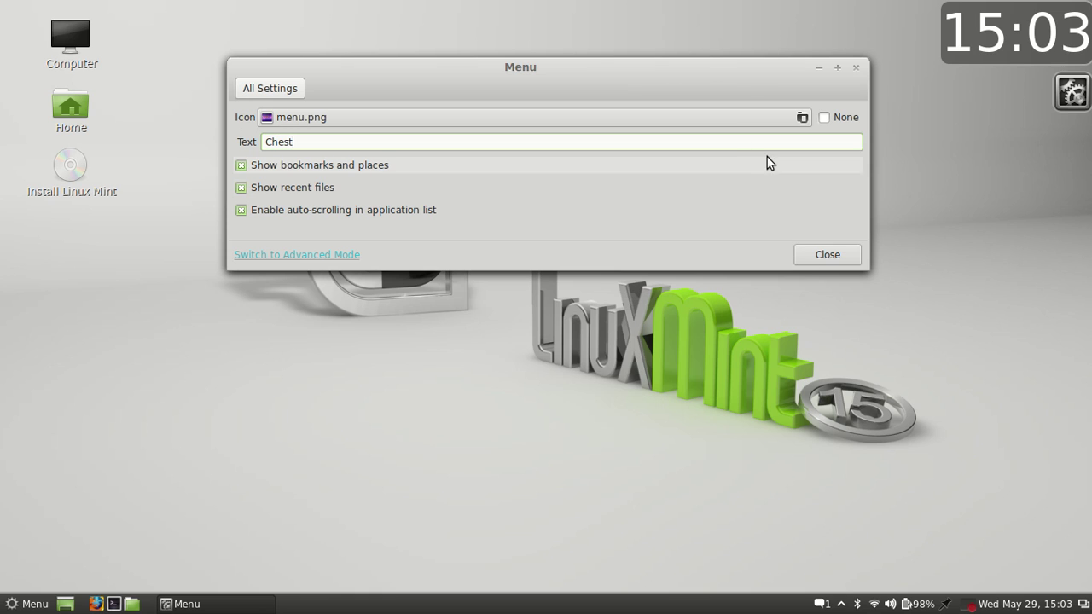
pyautogui.click(826, 261)
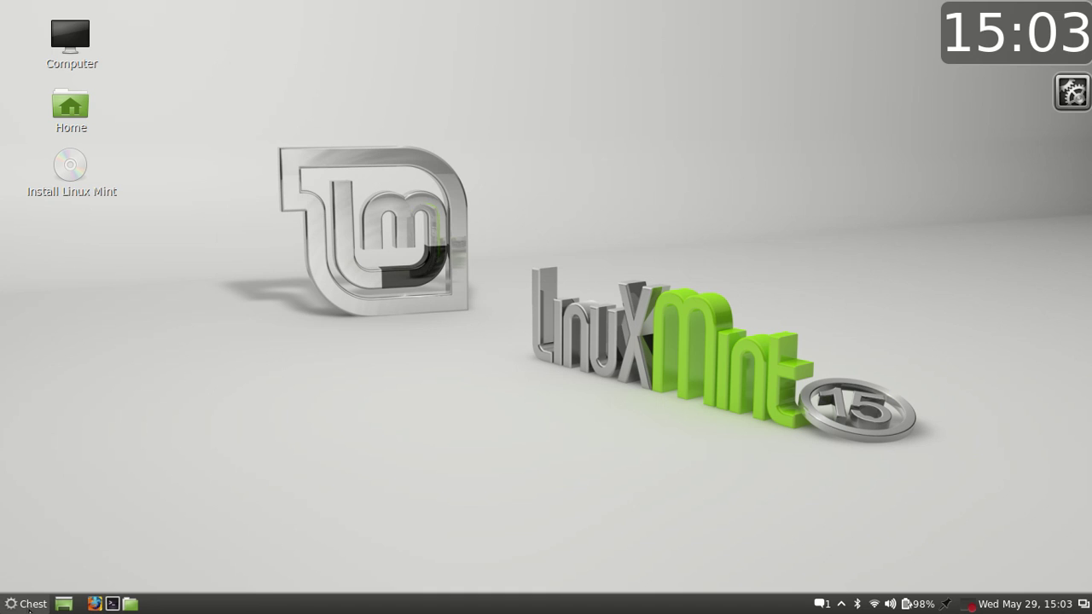
# Step: Open the Screensaver & Lock page in System Settings
pyautogui.click(25, 608)
pyautogui.click(44, 234)
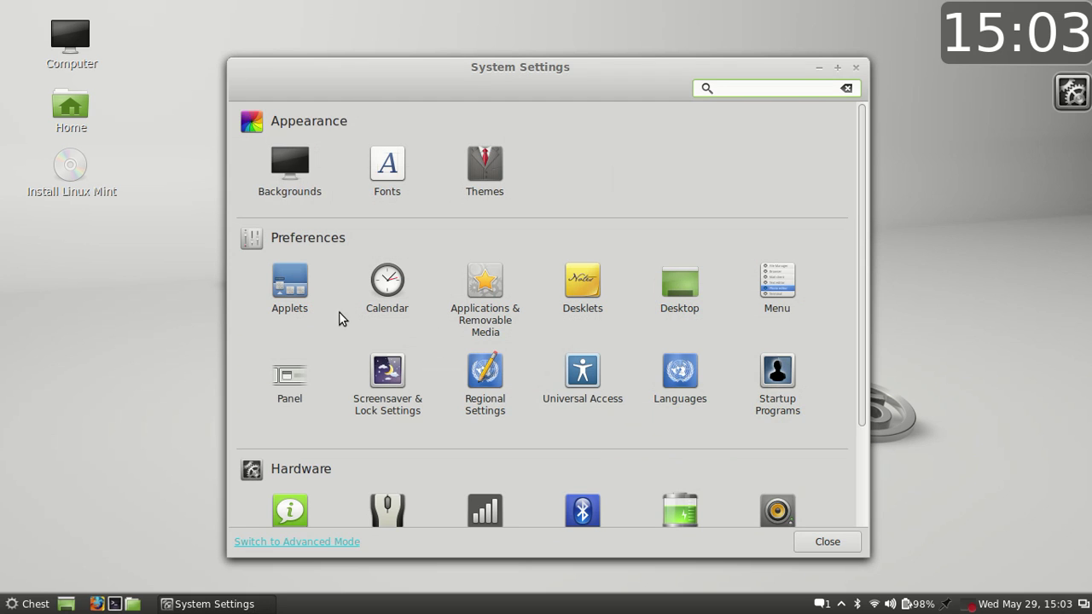
pyautogui.click(385, 364)
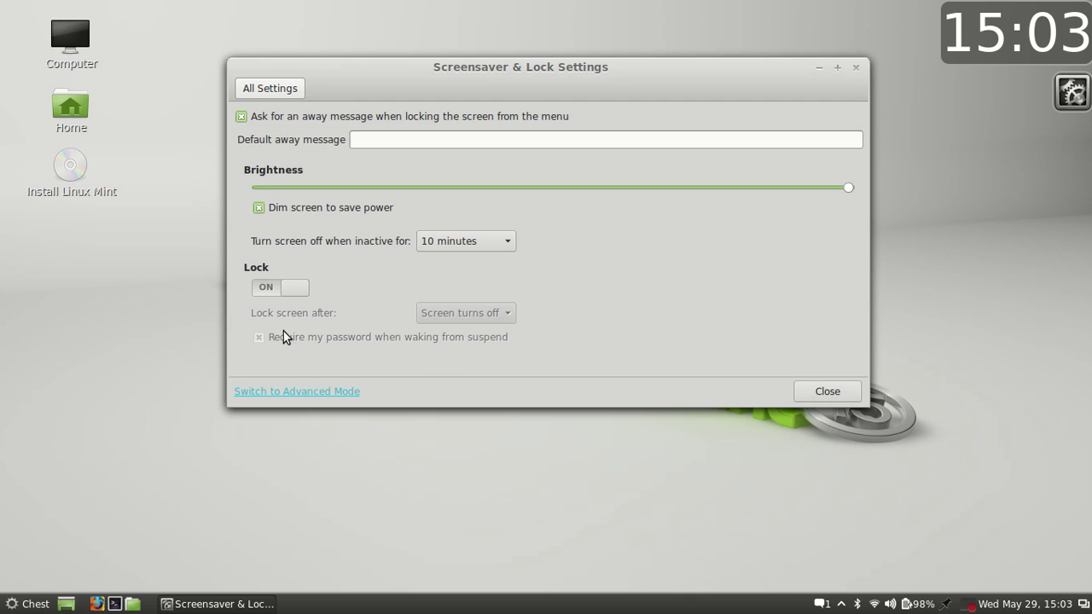
# Step: Enter 'Im away for lunch' as the default away message and close the window
pyautogui.click(370, 139)
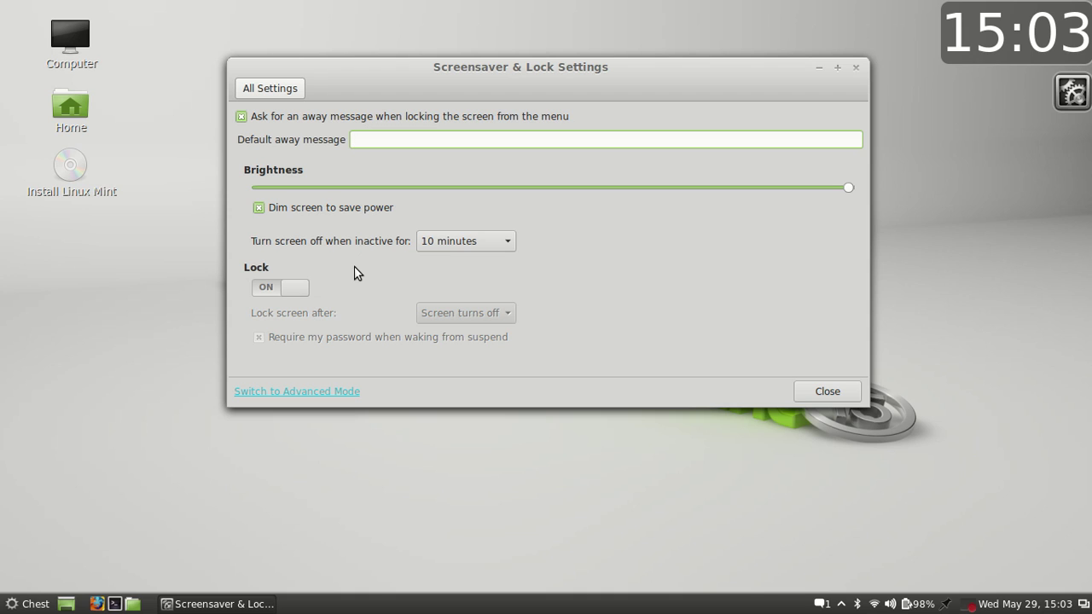
pyautogui.write('Ima')
pyautogui.press('BackSpace')
pyautogui.press('BackSpace')
pyautogui.write('aways t')
pyautogui.press('BackSpace')
pyautogui.press('BackSpace')
pyautogui.press('BackSpace')
pyautogui.write('for li')
pyautogui.press('BackSpace')
pyautogui.write('un')
pyautogui.press('BackSpace')
pyautogui.write('nck')
pyautogui.press('BackSpace')
pyautogui.write('h')
pyautogui.click(848, 399)
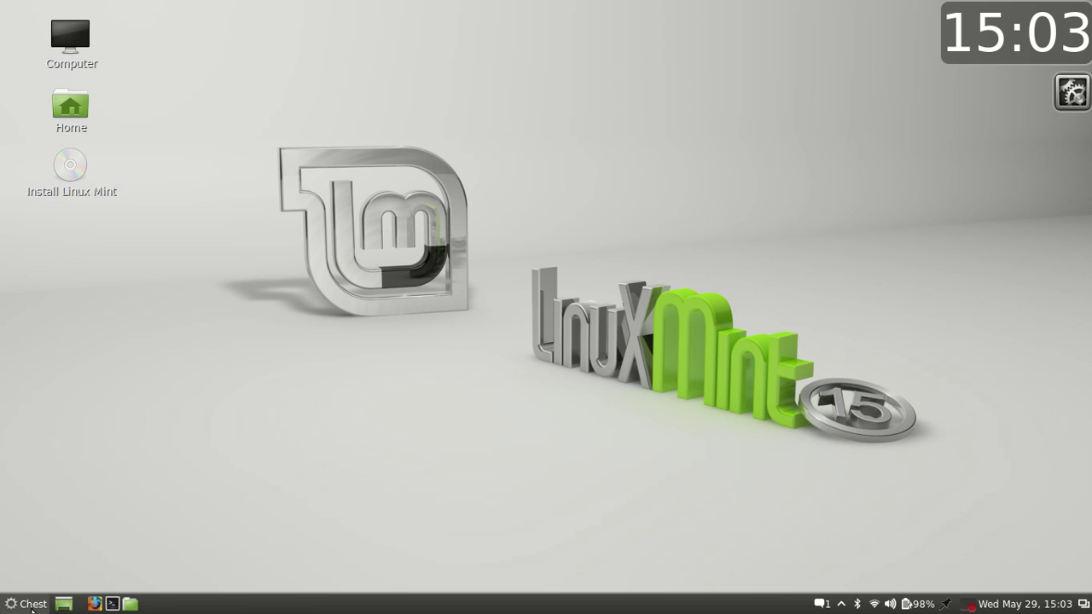
# Step: Open System Settings > Applets and scroll through the installed applets list
pyautogui.click(32, 604)
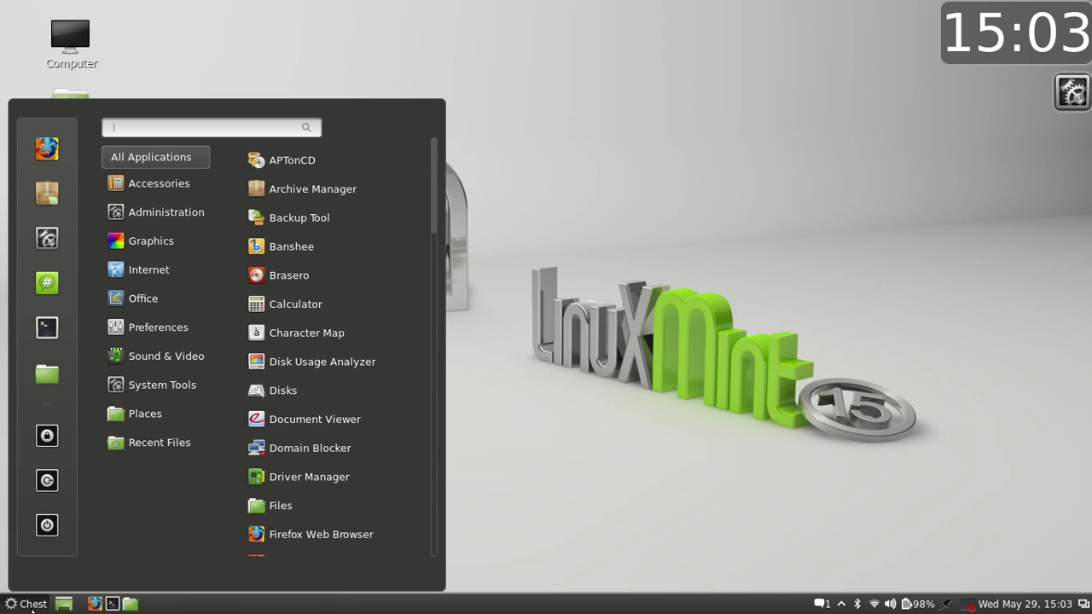
pyautogui.click(40, 230)
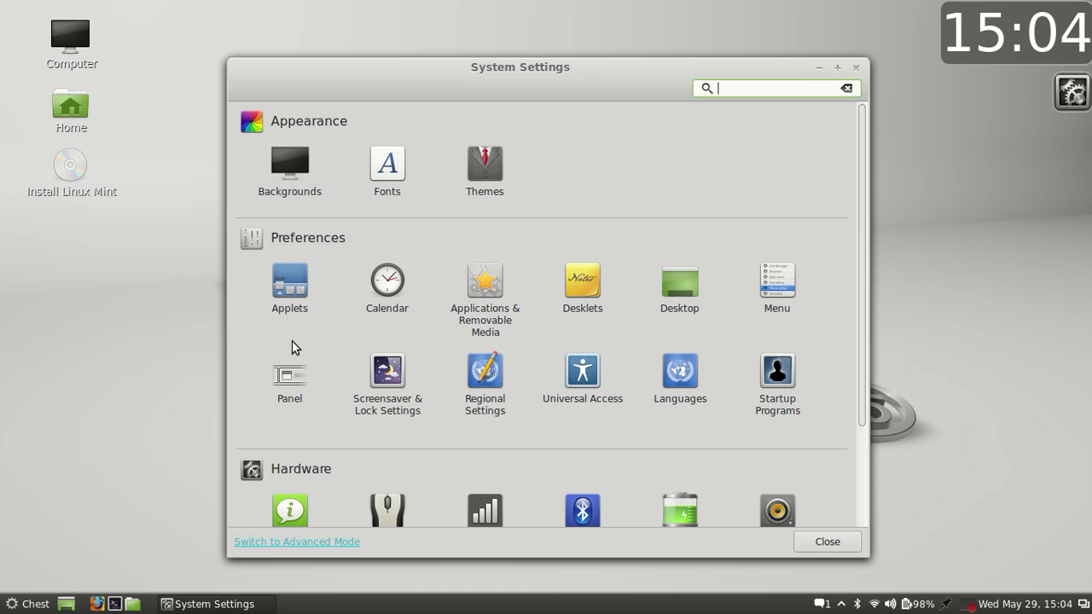
pyautogui.click(290, 281)
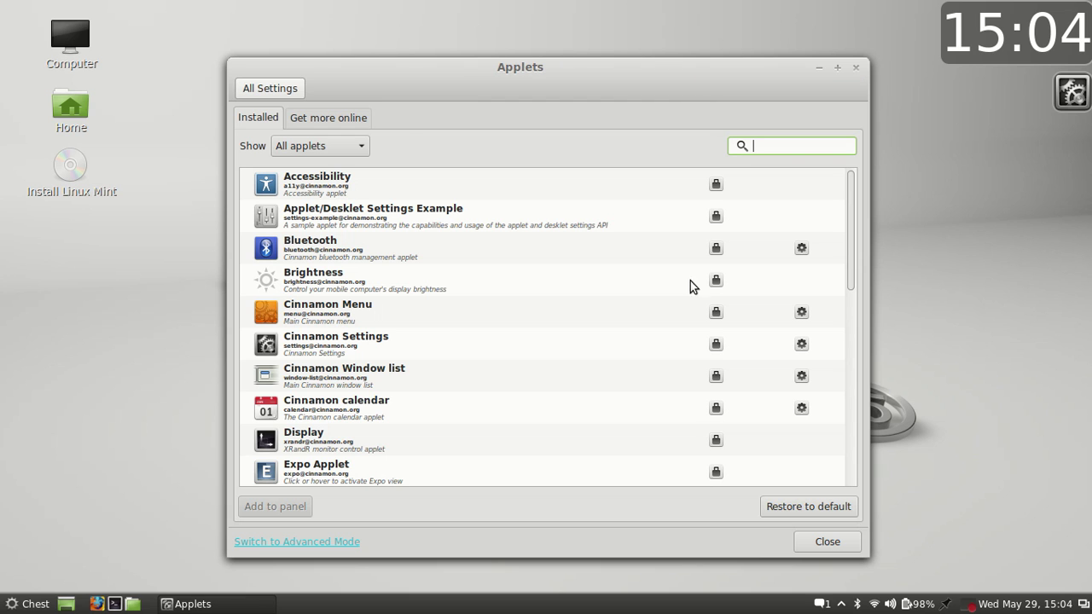
pyautogui.moveTo(847, 251); pyautogui.dragTo(847, 482)
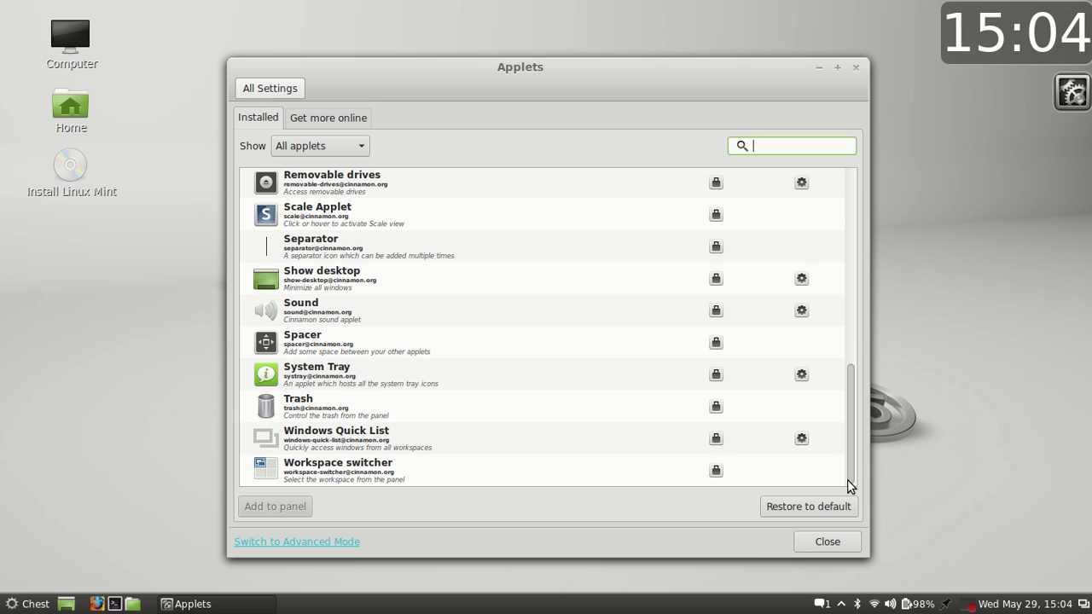
pyautogui.moveTo(847, 478); pyautogui.dragTo(843, 360)
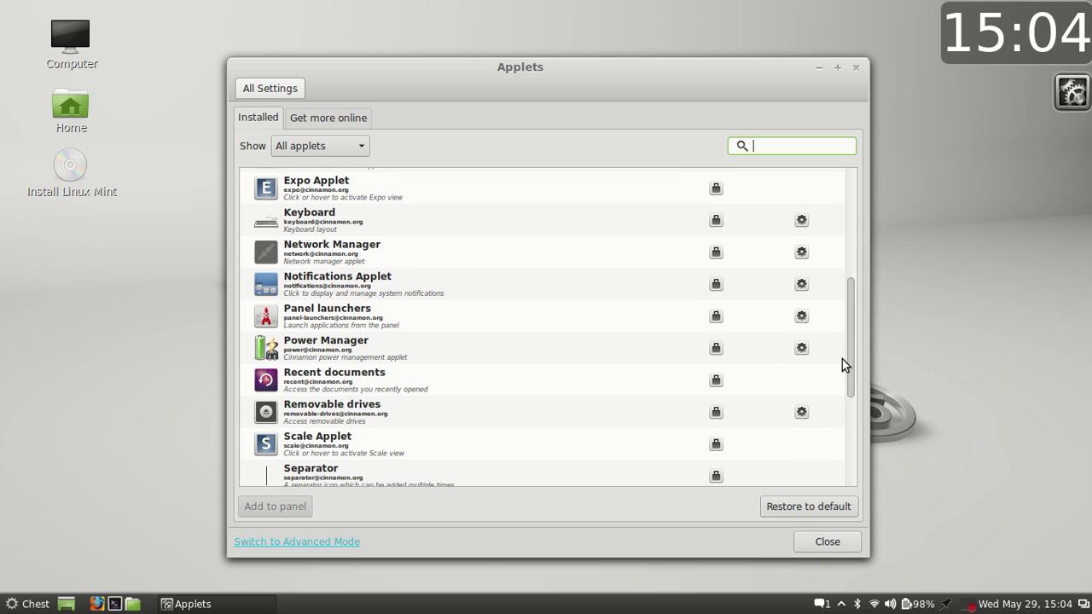
pyautogui.moveTo(842, 359); pyautogui.dragTo(828, 229)
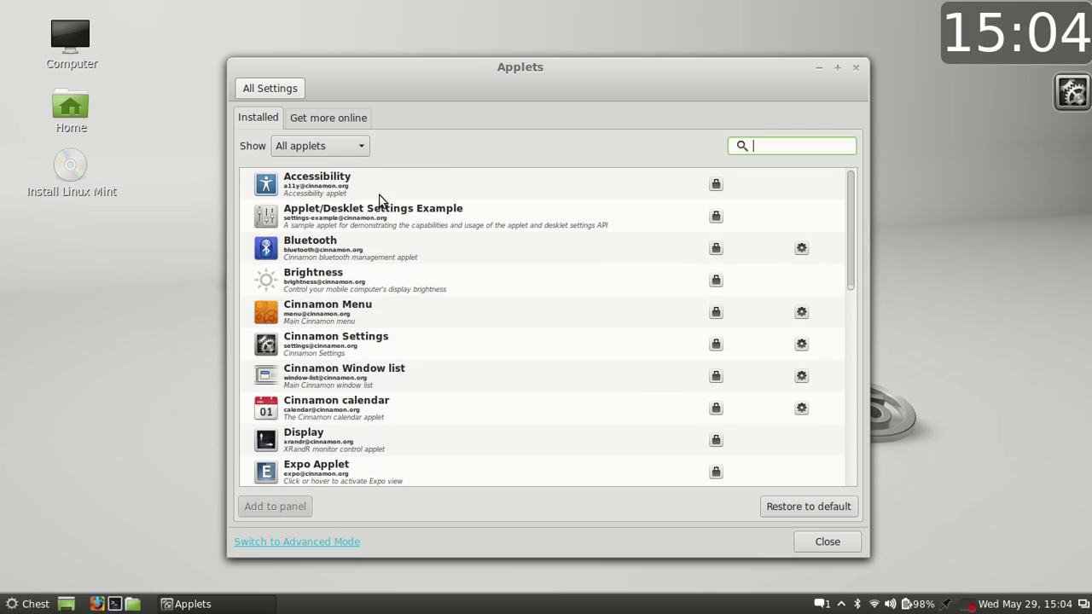
# Step: Try Get more online, go back to All Settings, and cancel the applet cache refresh
pyautogui.click(321, 119)
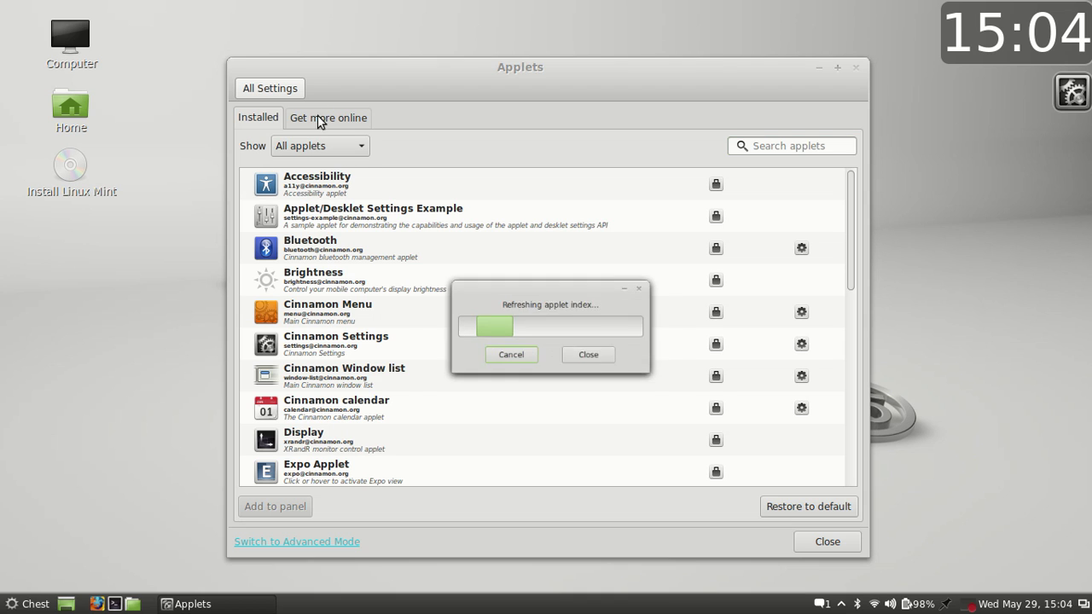
pyautogui.click(278, 91)
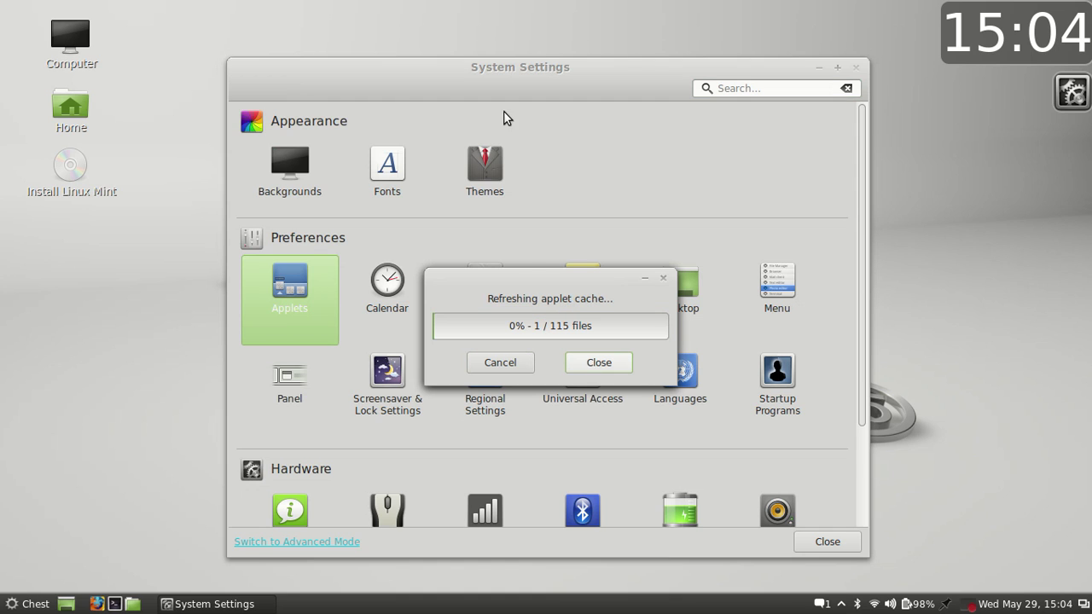
pyautogui.click(499, 77)
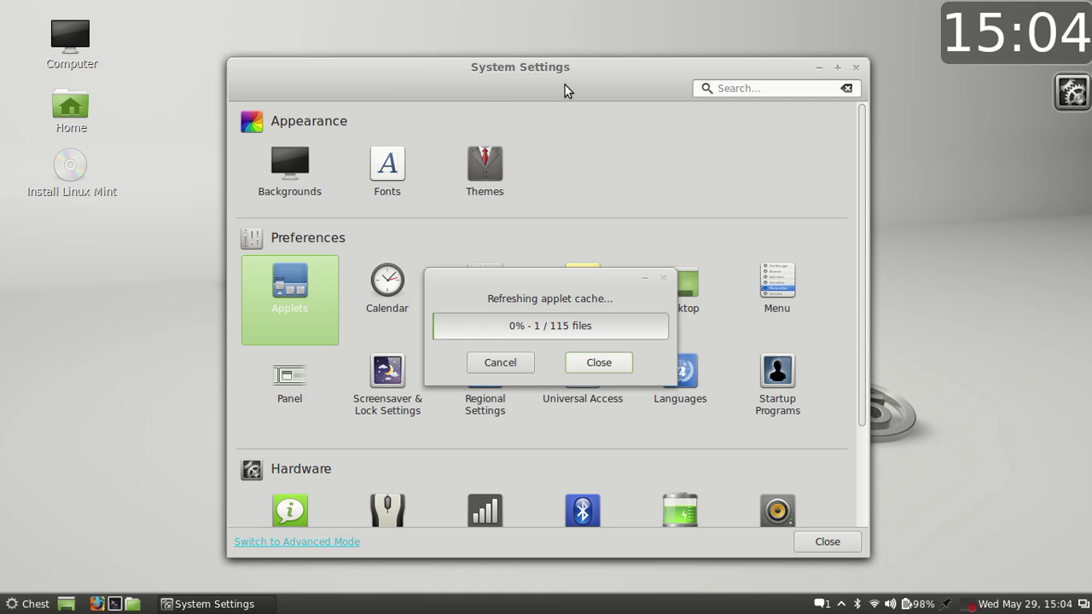
pyautogui.moveTo(7, 5)
pyautogui.moveTo(183, 212); pyautogui.dragTo(646, 227)
pyautogui.click(646, 227)
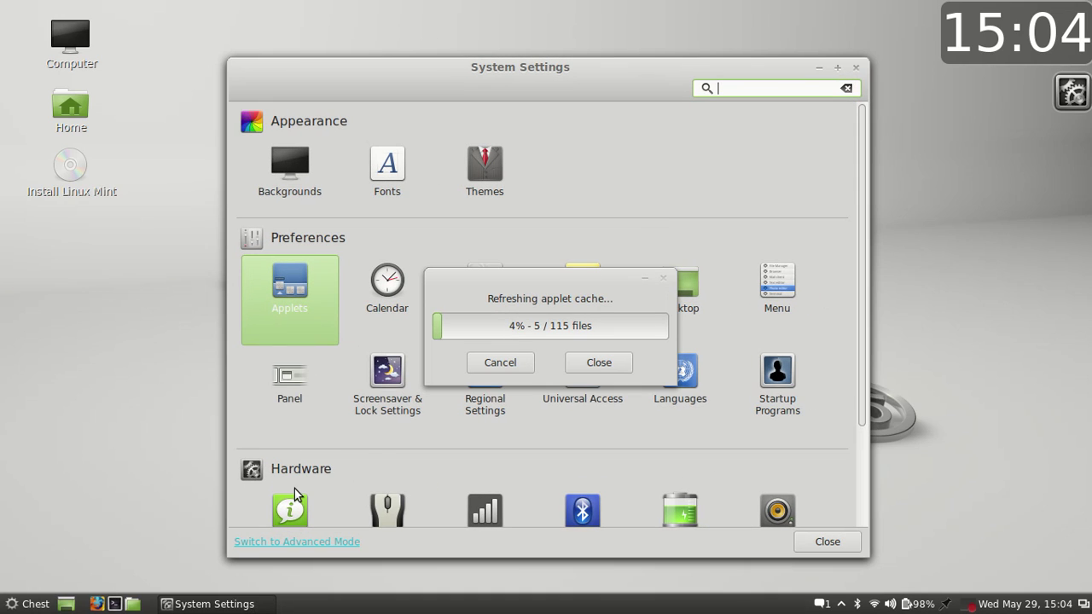
pyautogui.click(498, 361)
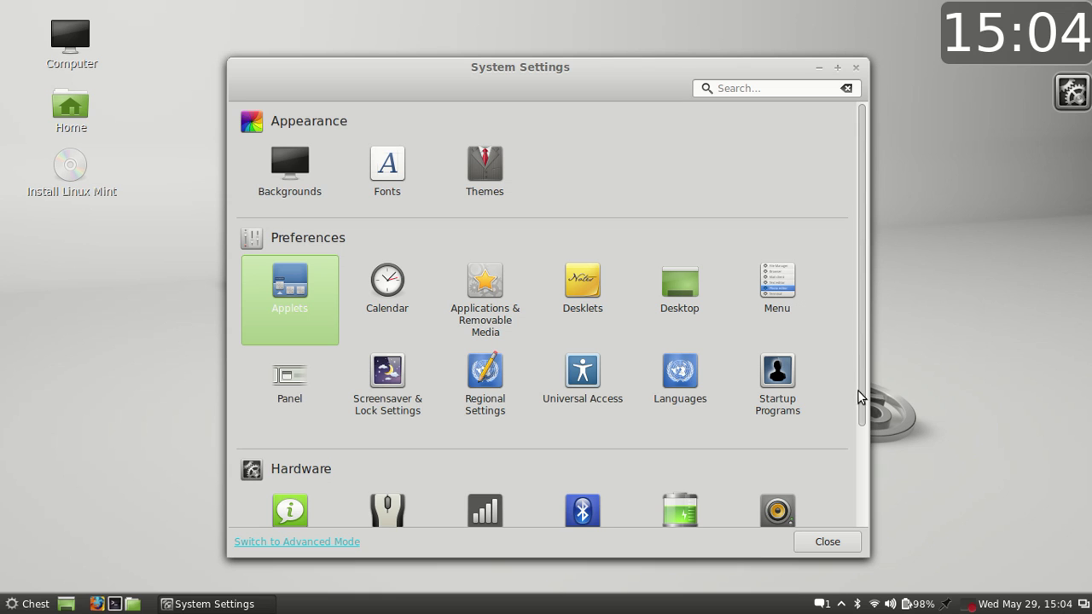
# Step: View the Touchpad and Mouse tabs of Mouse and Touchpad, then return to All Settings
pyautogui.moveTo(858, 374); pyautogui.dragTo(864, 473)
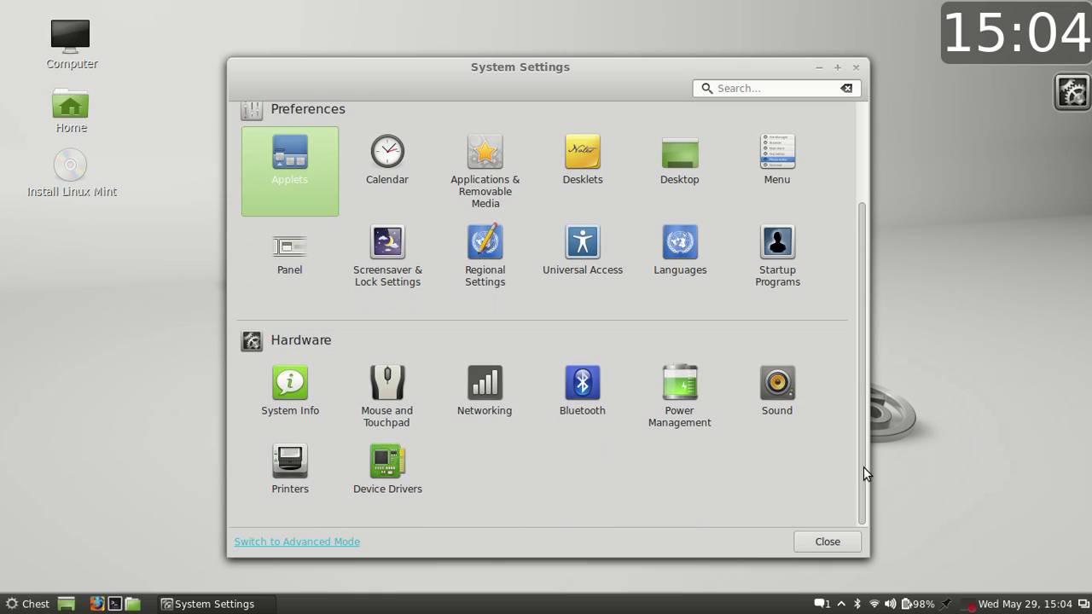
pyautogui.click(398, 381)
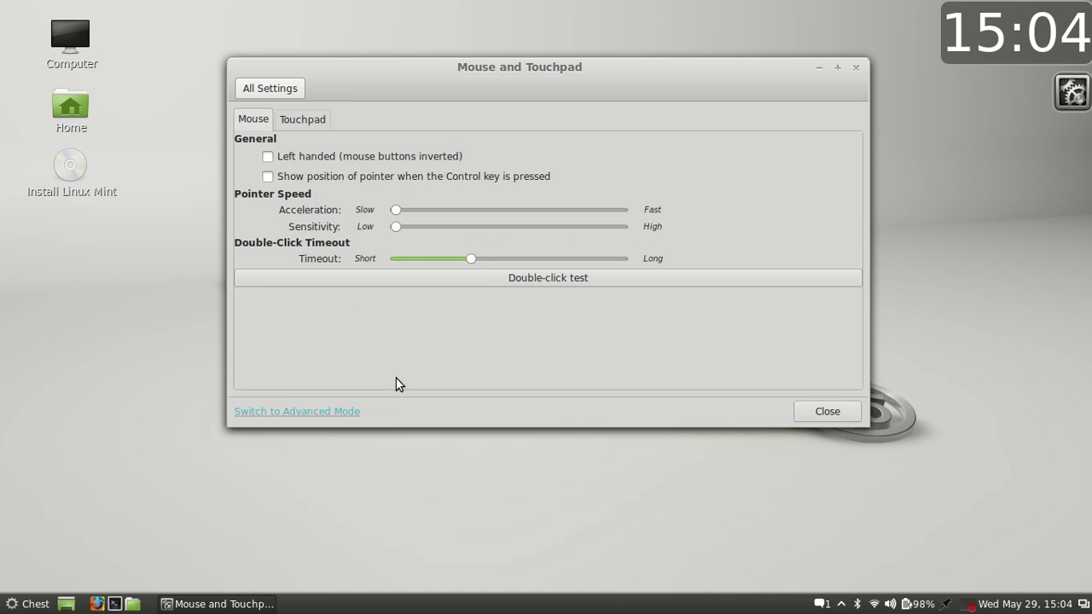
pyautogui.click(306, 120)
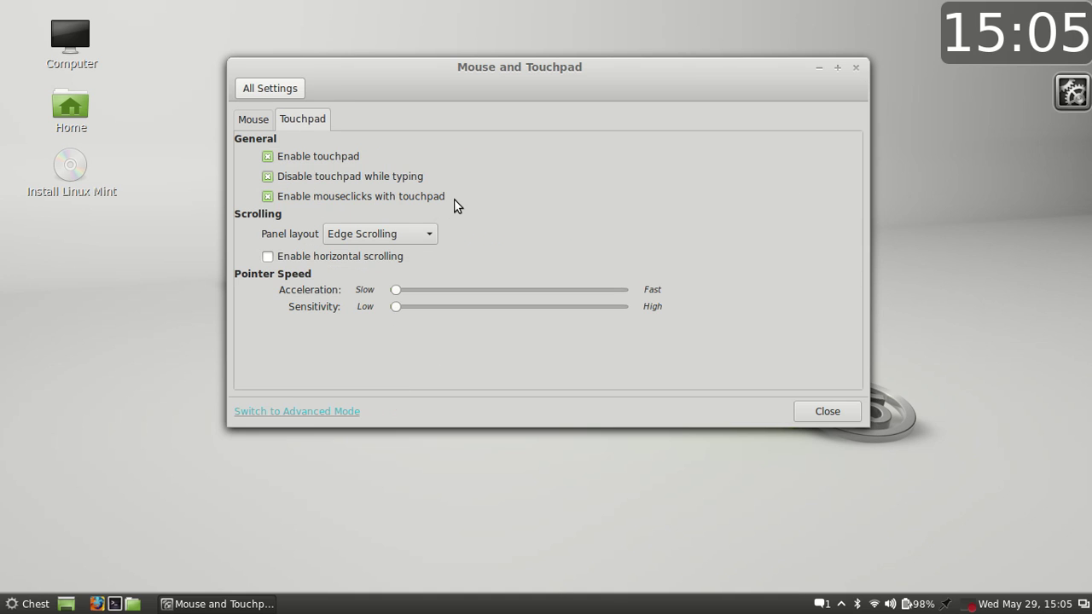
pyautogui.click(256, 122)
pyautogui.click(259, 85)
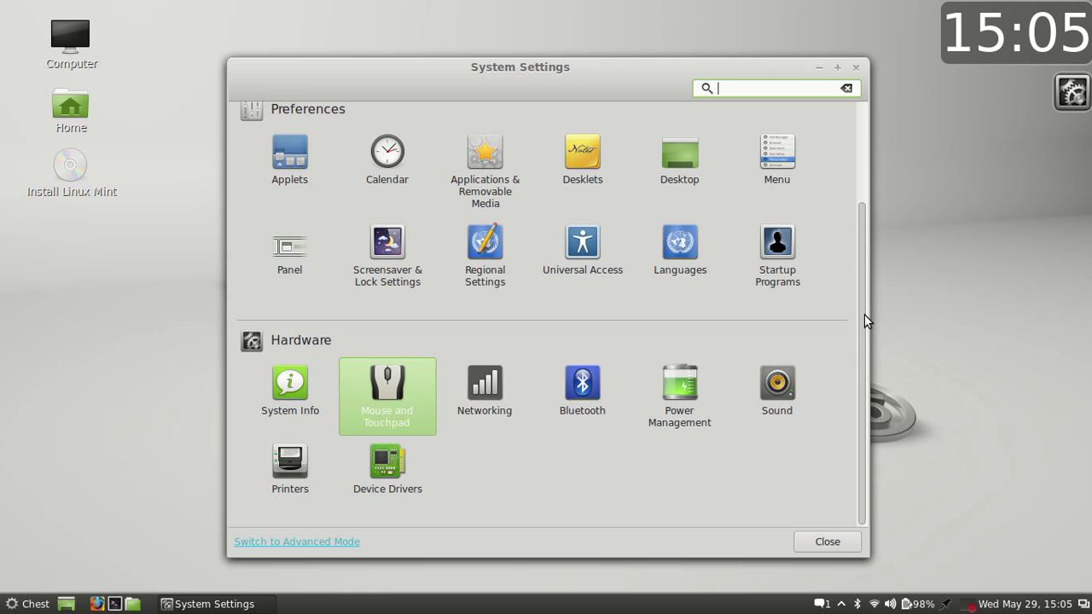
# Step: Open the Themes settings' controls, icons and borders options
pyautogui.moveTo(864, 313); pyautogui.dragTo(852, 186)
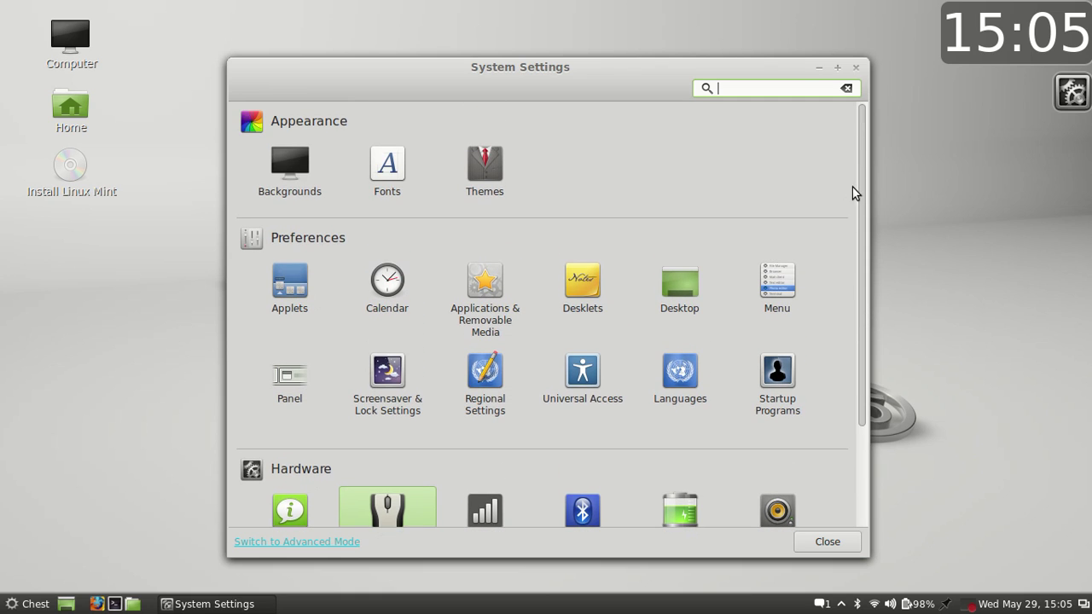
pyautogui.click(483, 168)
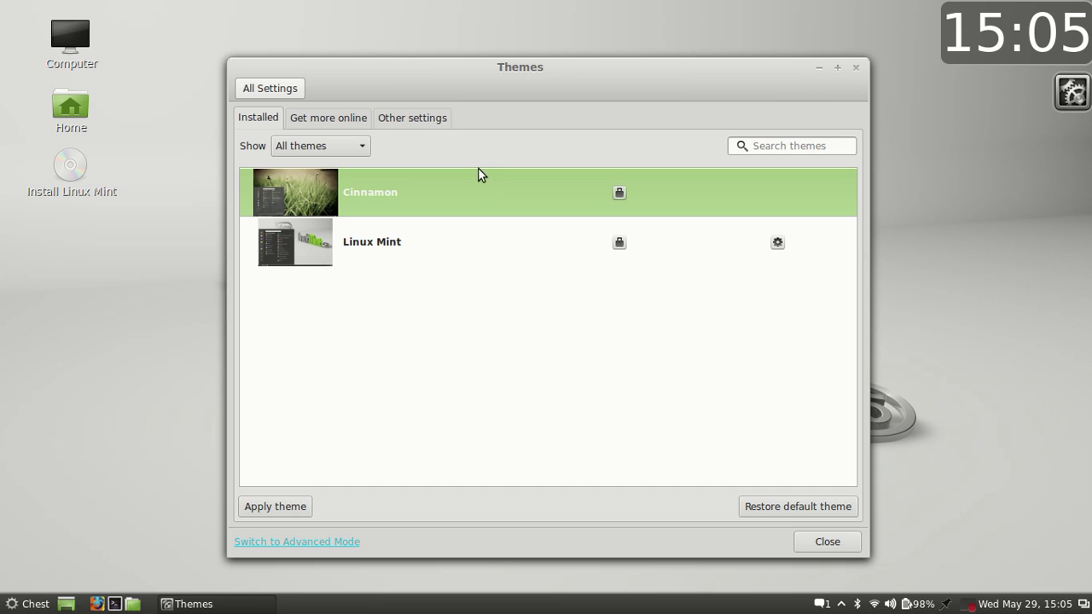
pyautogui.click(414, 118)
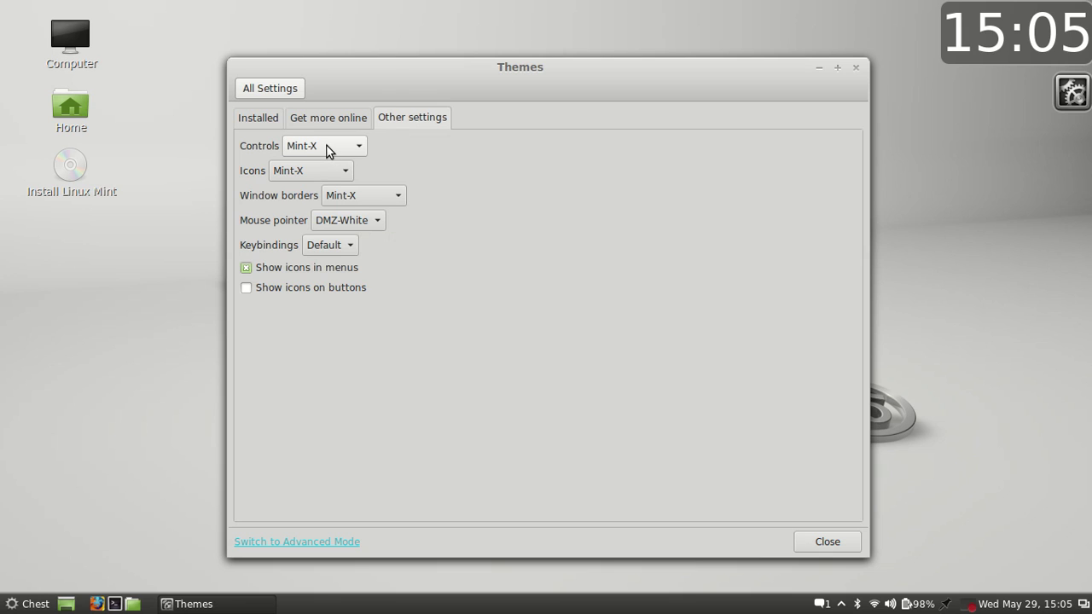
# Step: Set window borders to HighContrast and the mouse pointer to DMZ-Black
pyautogui.click(362, 196)
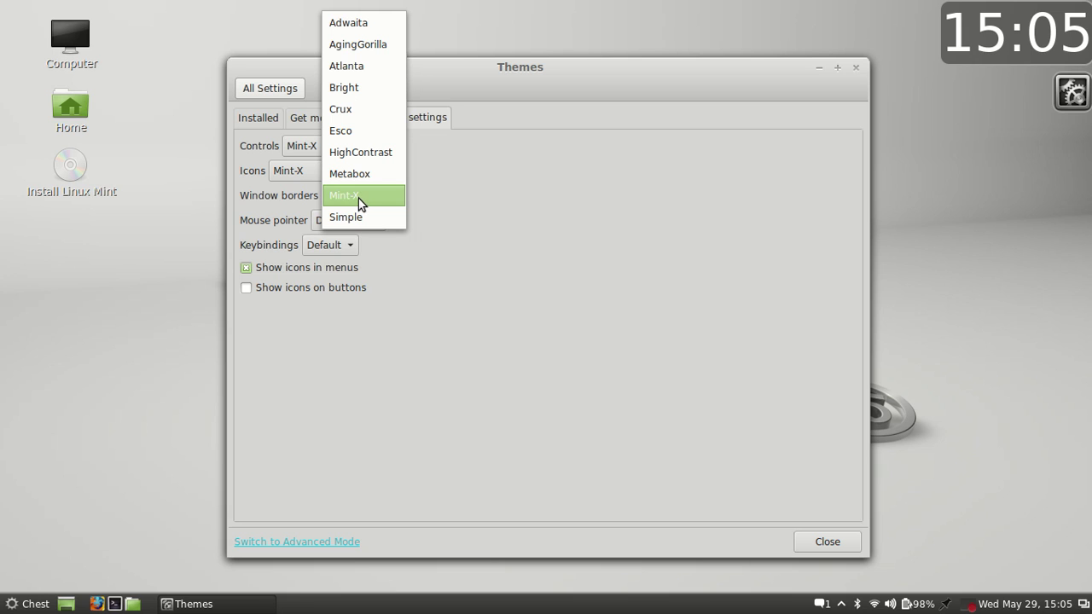
pyautogui.click(358, 198)
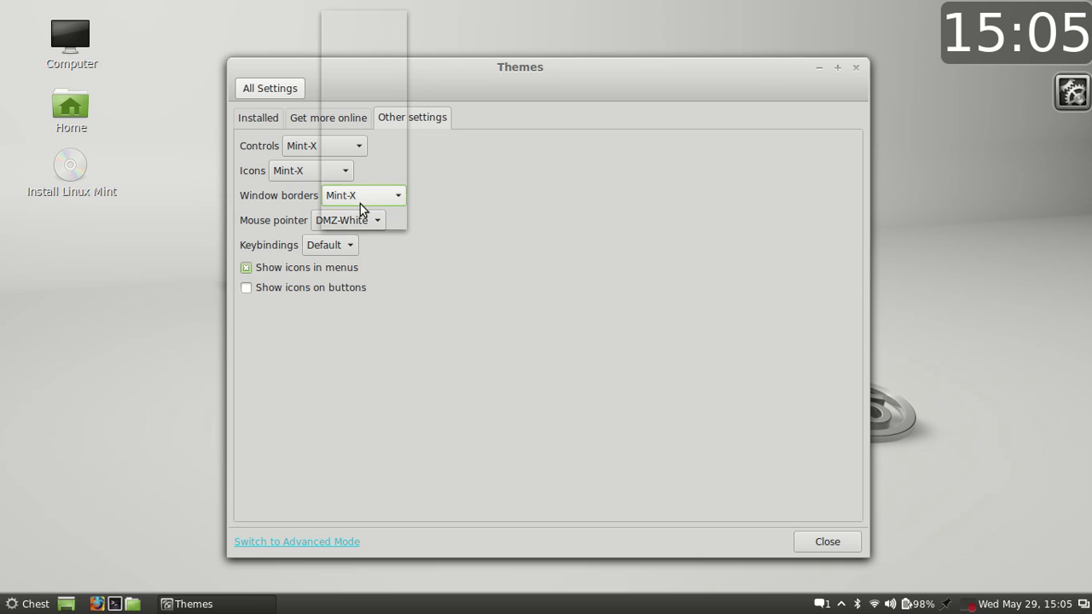
pyautogui.click(359, 199)
pyautogui.click(366, 171)
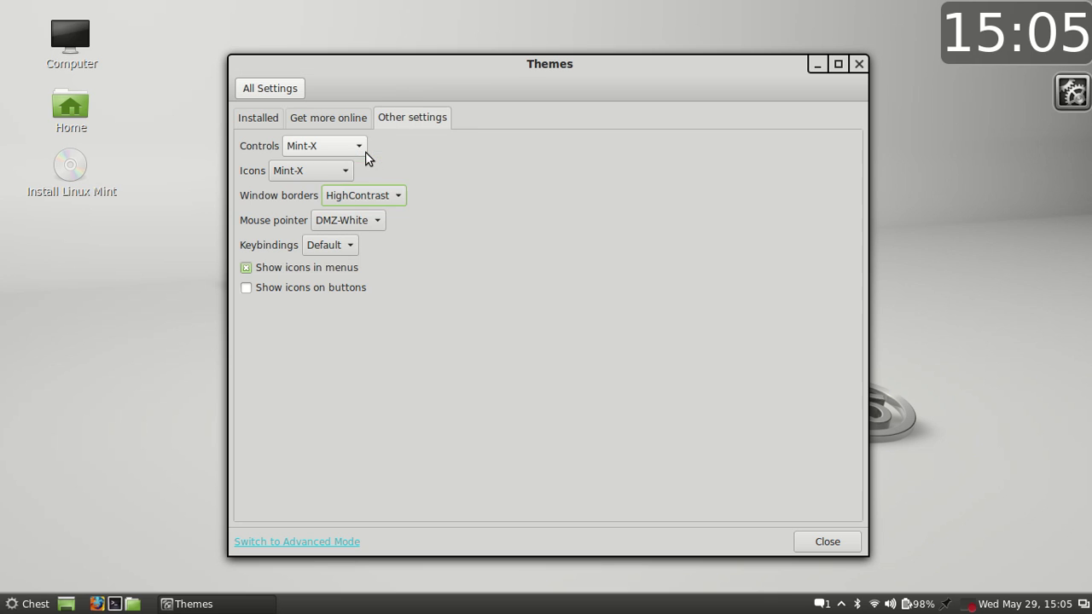
pyautogui.click(358, 220)
pyautogui.click(359, 200)
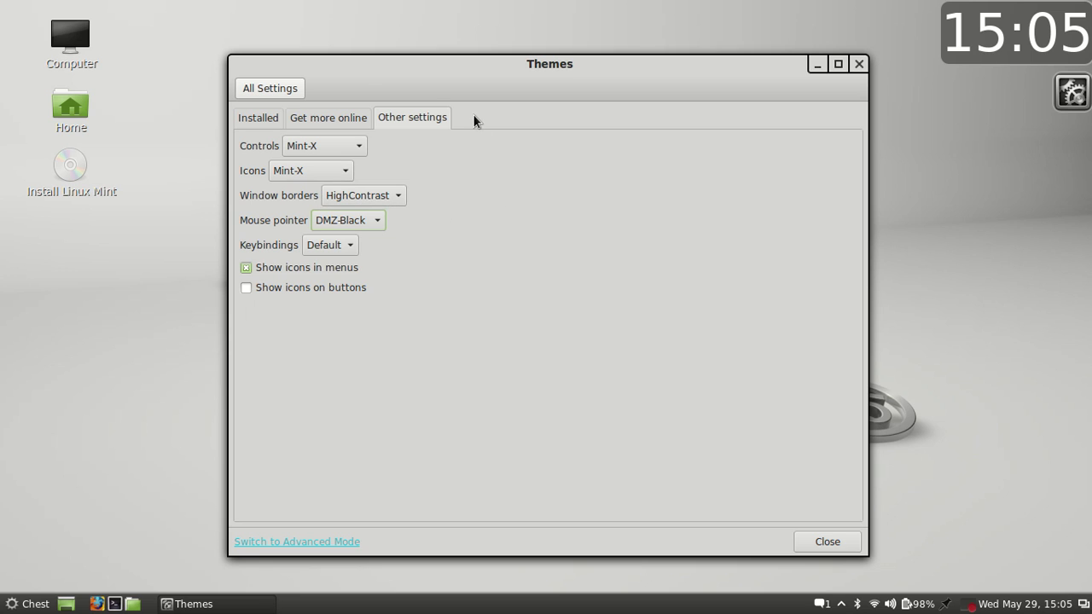
# Step: Try Adwaita controls, set icons to Mint-X-Dark, then revert controls to Mint-X
pyautogui.click(343, 142)
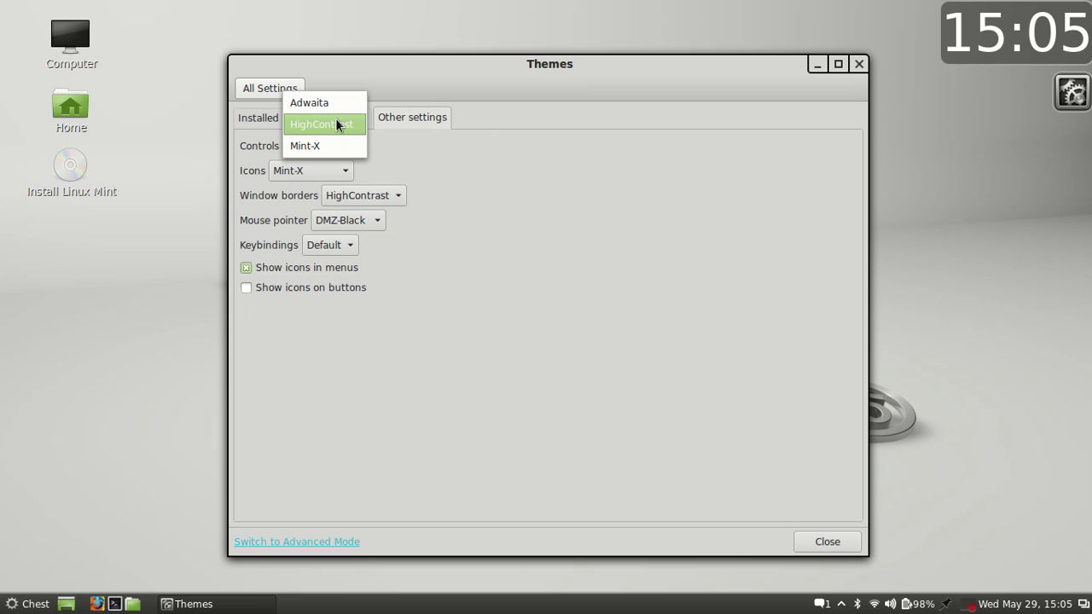
pyautogui.click(333, 101)
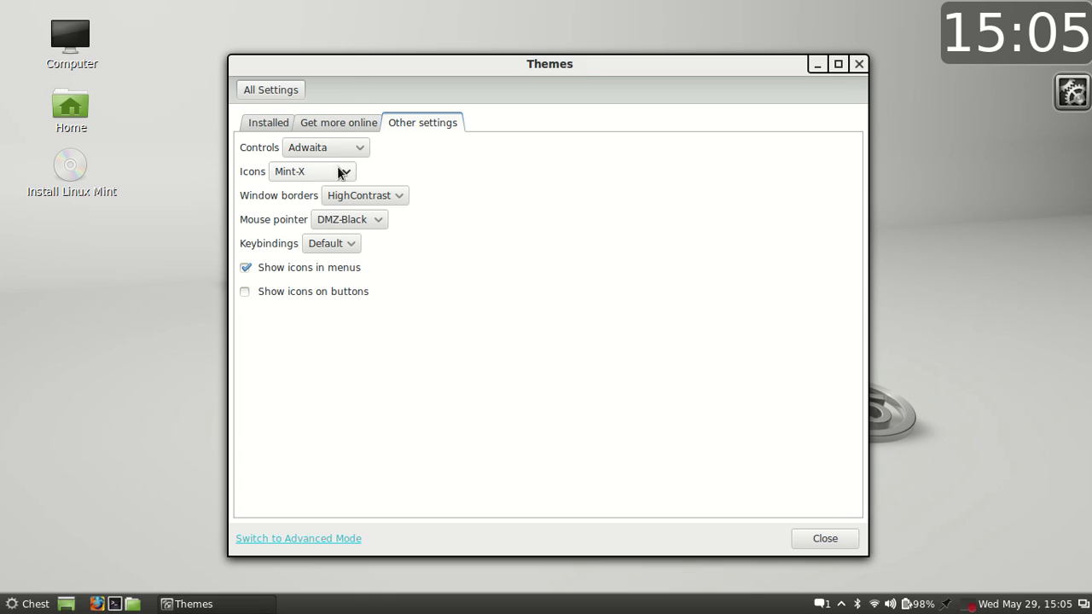
pyautogui.click(338, 170)
pyautogui.click(331, 195)
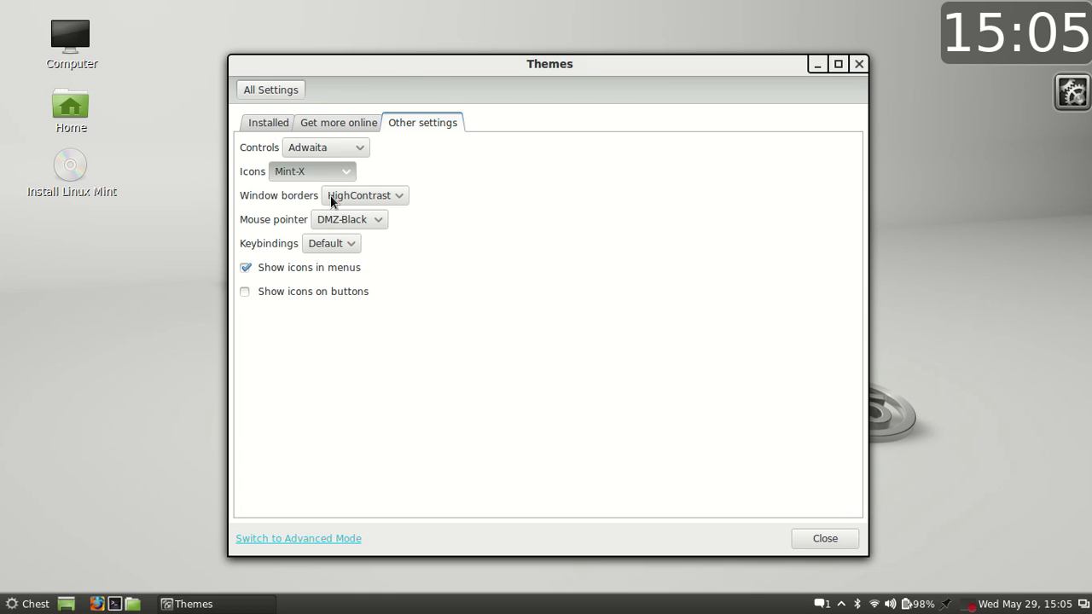
pyautogui.click(348, 149)
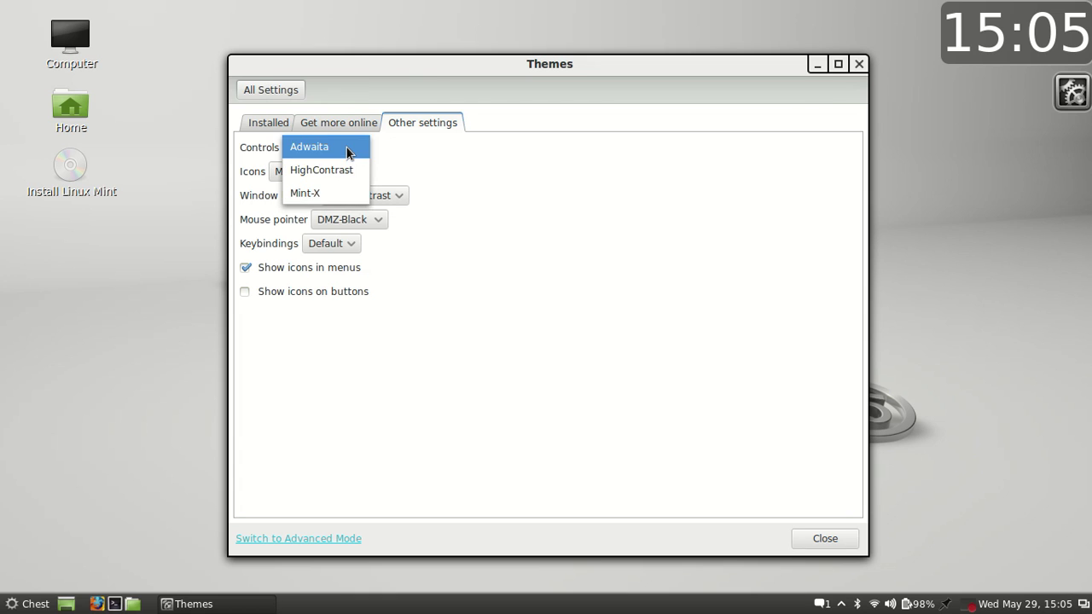
pyautogui.click(331, 193)
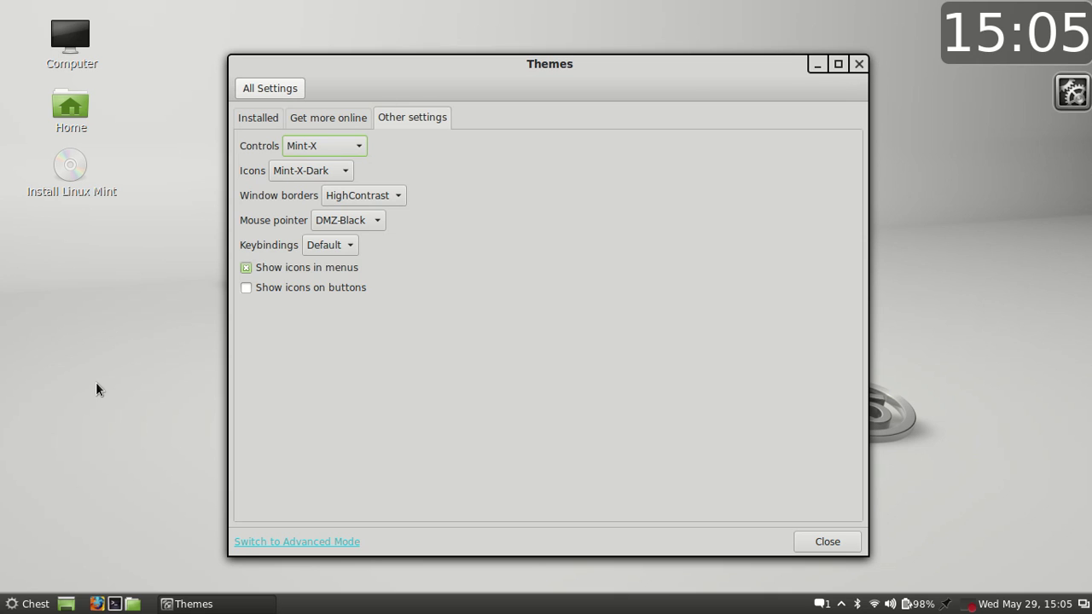
pyautogui.click(47, 608)
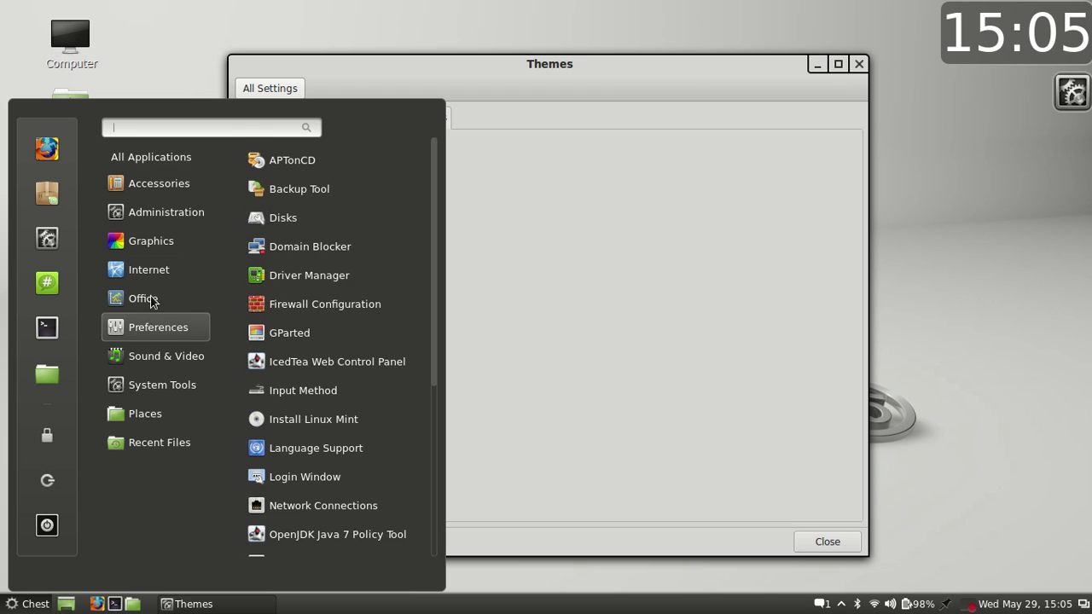
# Step: Dismiss the menu, cancel the online theme index refresh, and close the Themes window
pyautogui.click(702, 190)
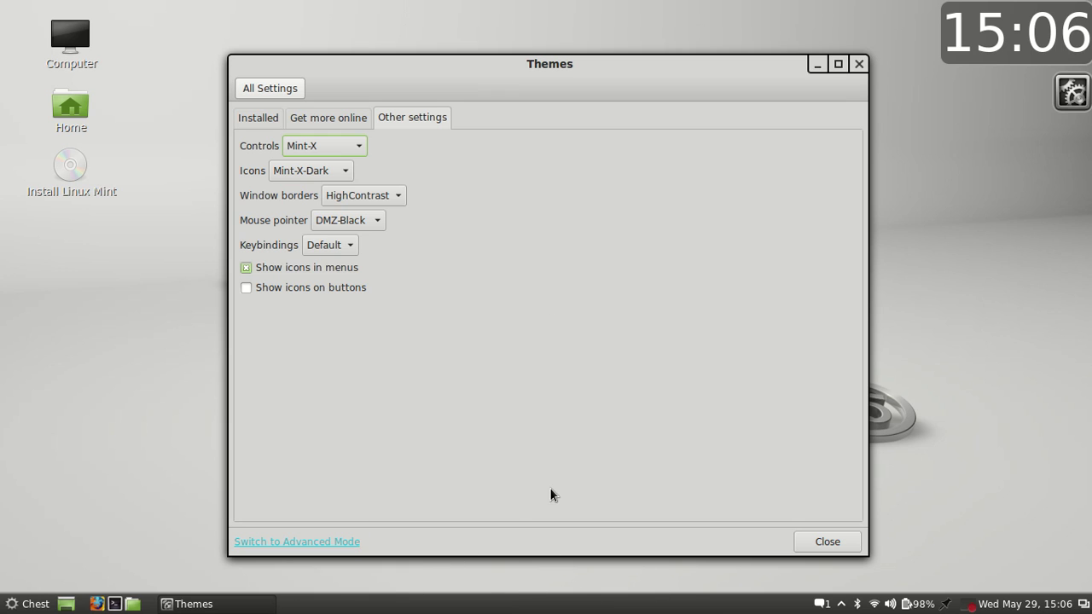
pyautogui.click(350, 119)
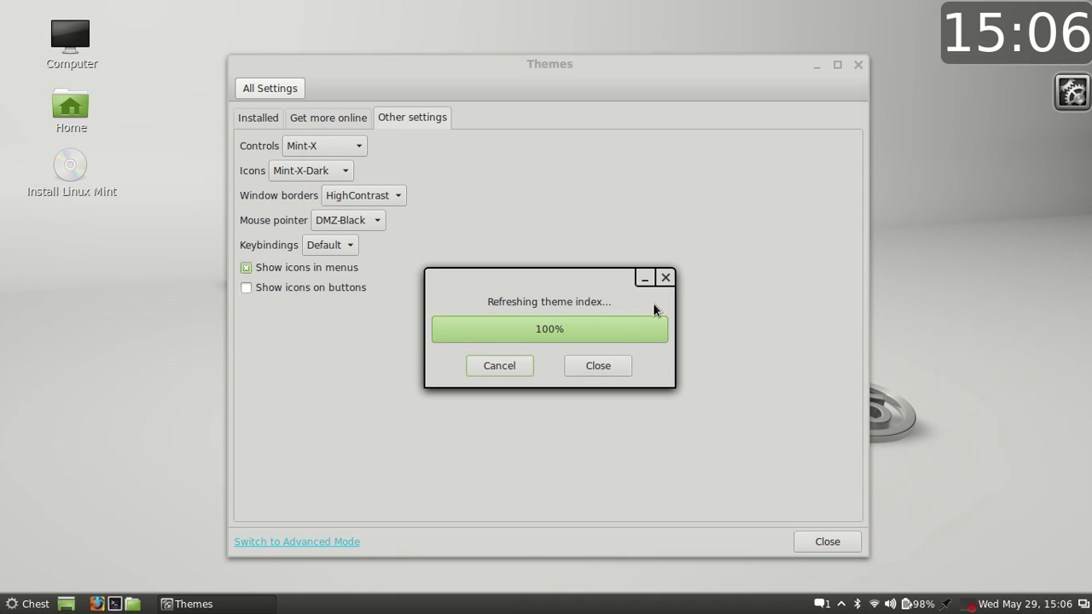
pyautogui.click(523, 360)
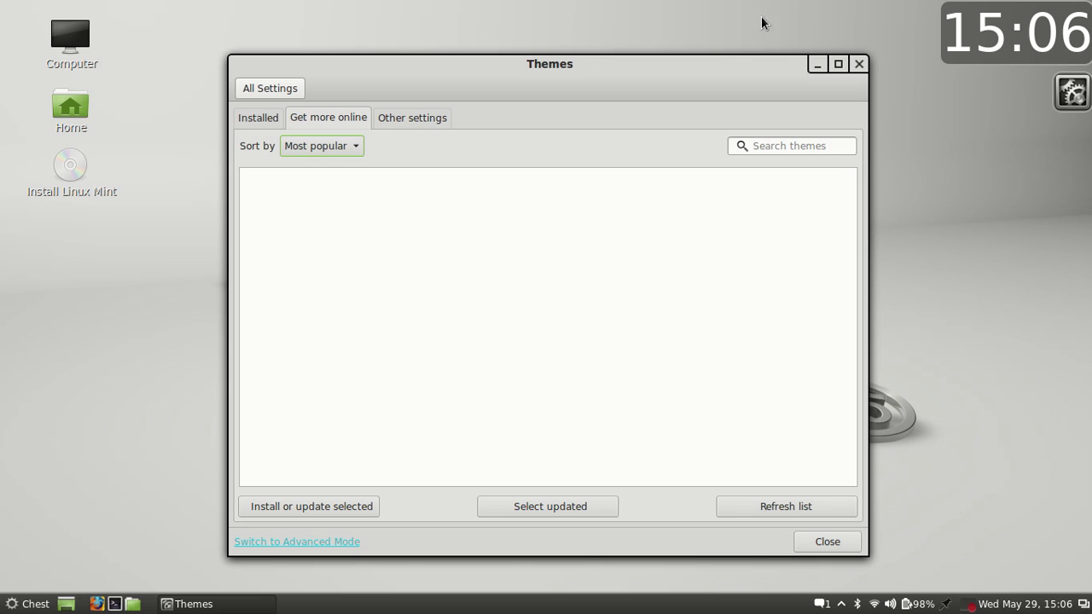
pyautogui.click(858, 64)
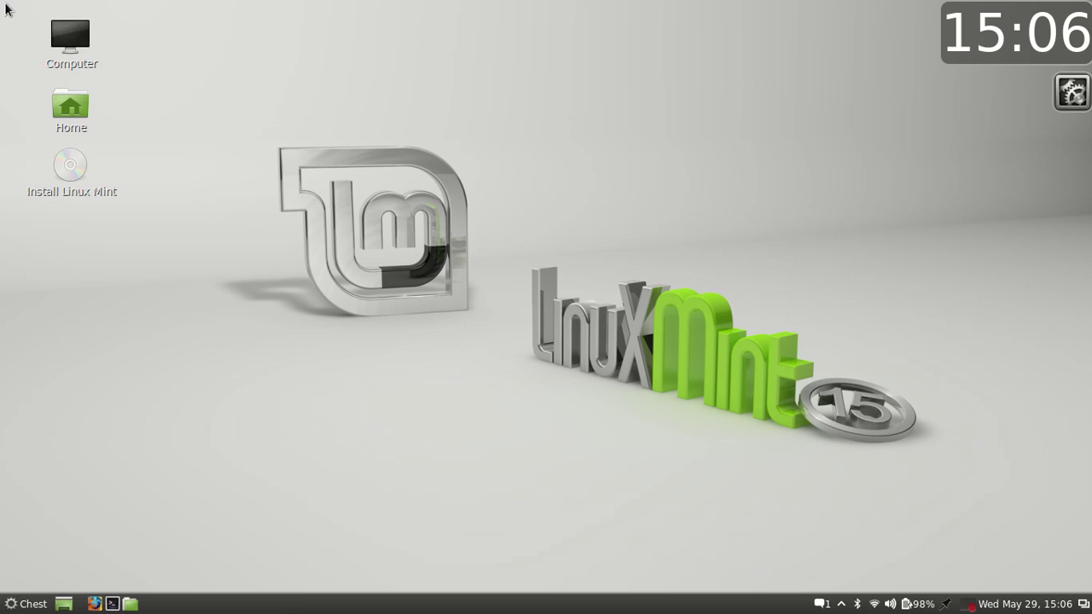
pyautogui.moveTo(0, 0)
pyautogui.click(183, 266)
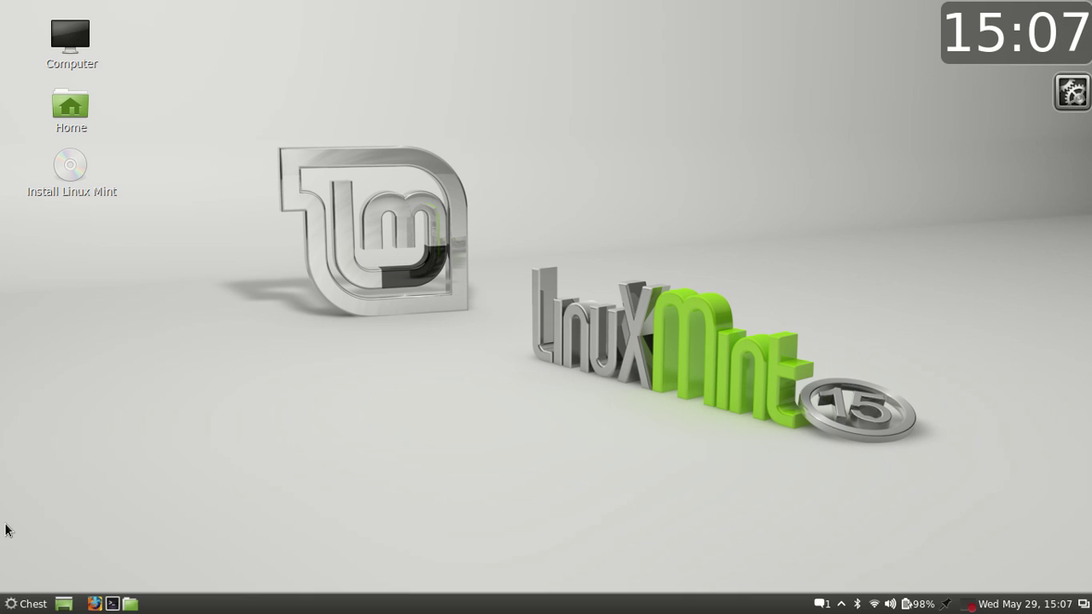
# Step: Browse the Chest menu's Accessories, Preferences and Places categories, then dismiss the menu
pyautogui.click(28, 604)
pyautogui.moveTo(166, 222)
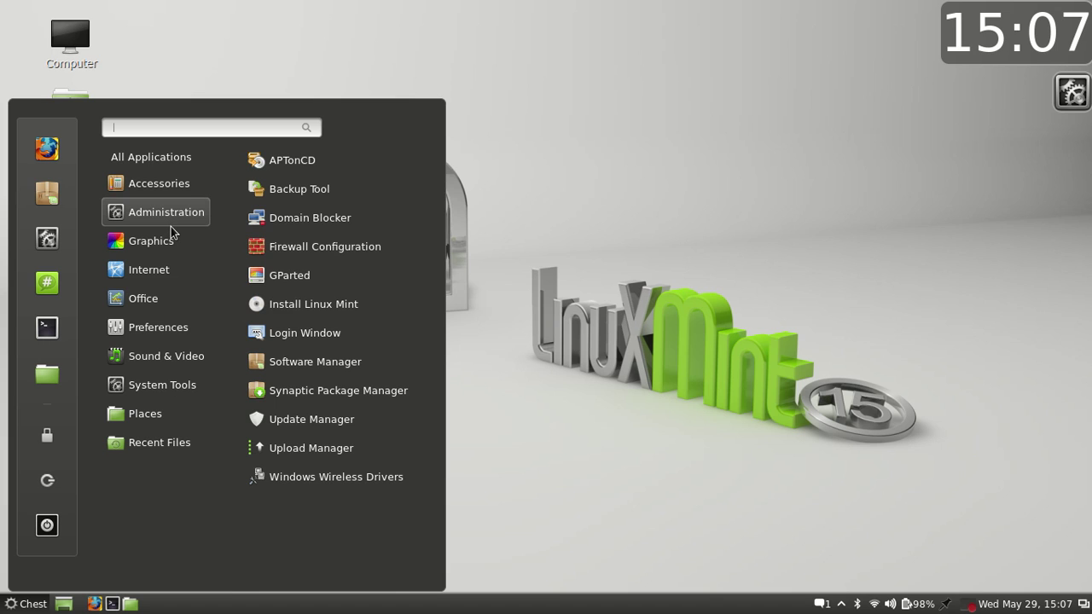
pyautogui.moveTo(168, 186)
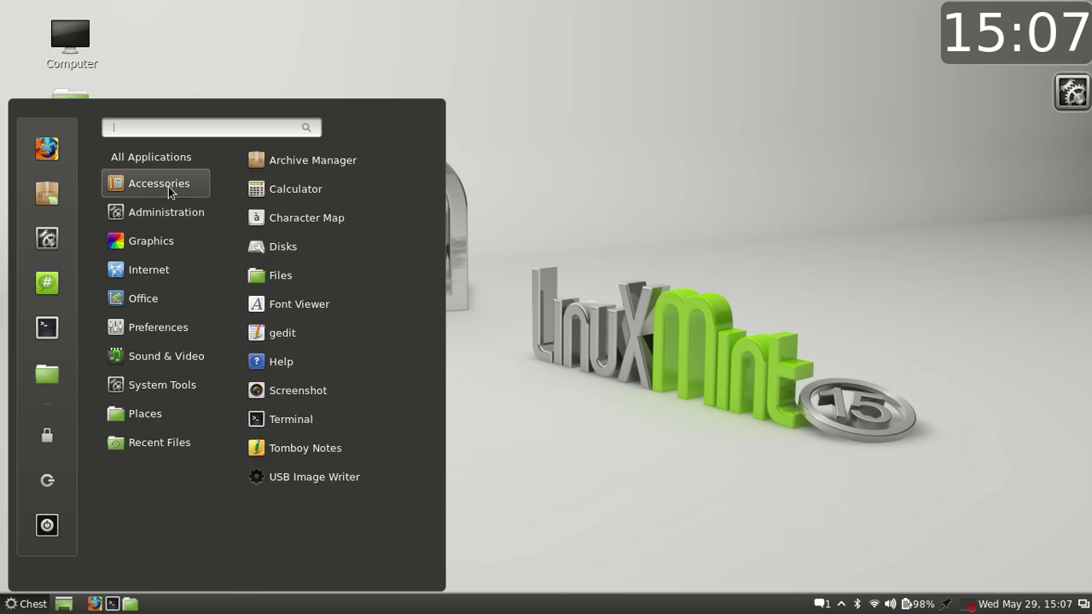
pyautogui.moveTo(144, 316)
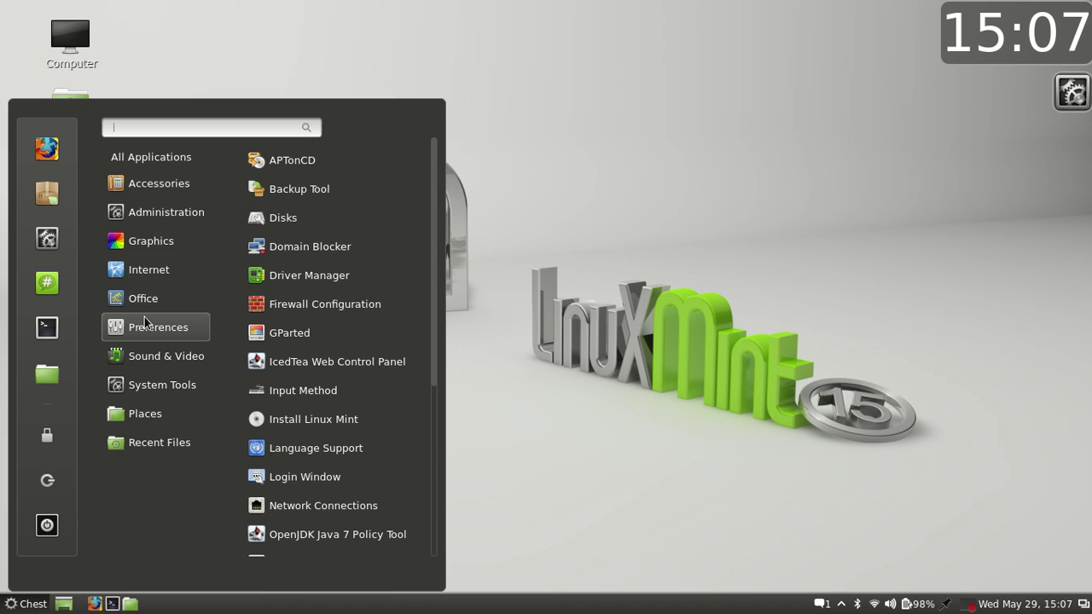
pyautogui.moveTo(139, 424)
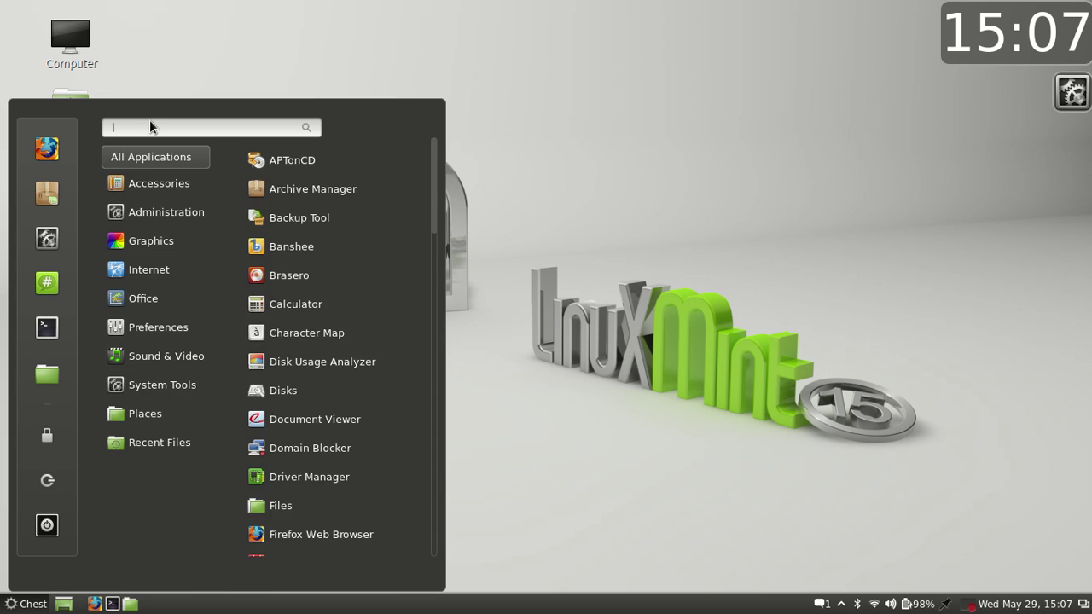
pyautogui.click(559, 134)
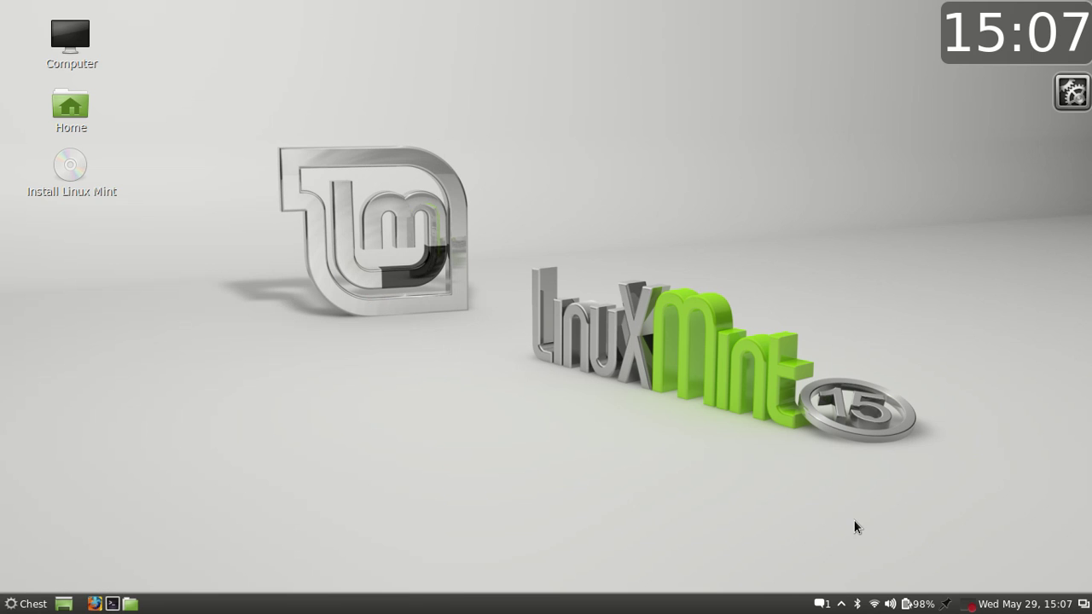
pyautogui.click(969, 606)
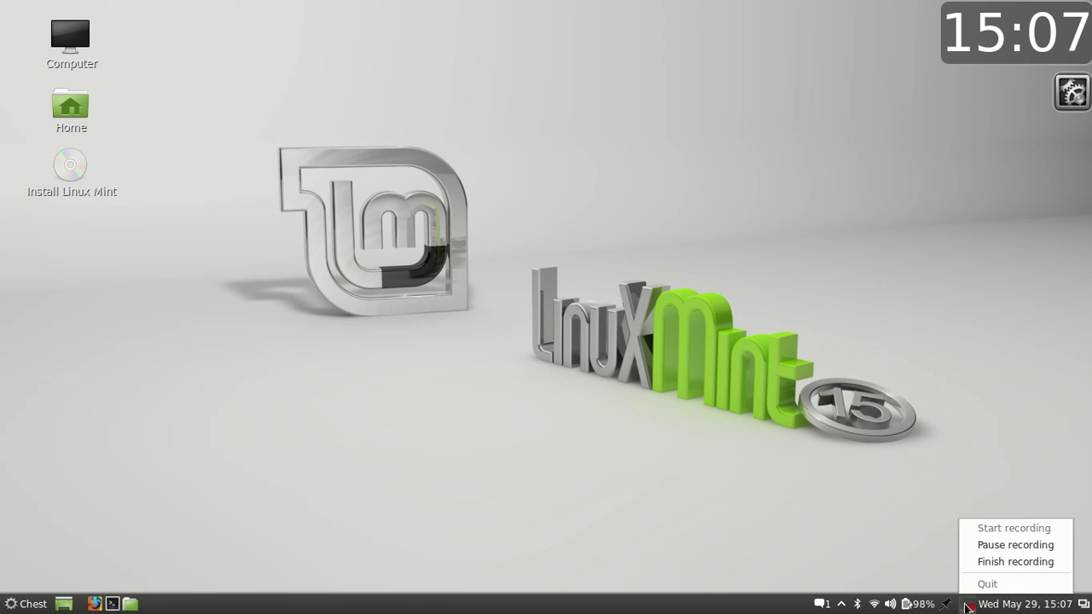